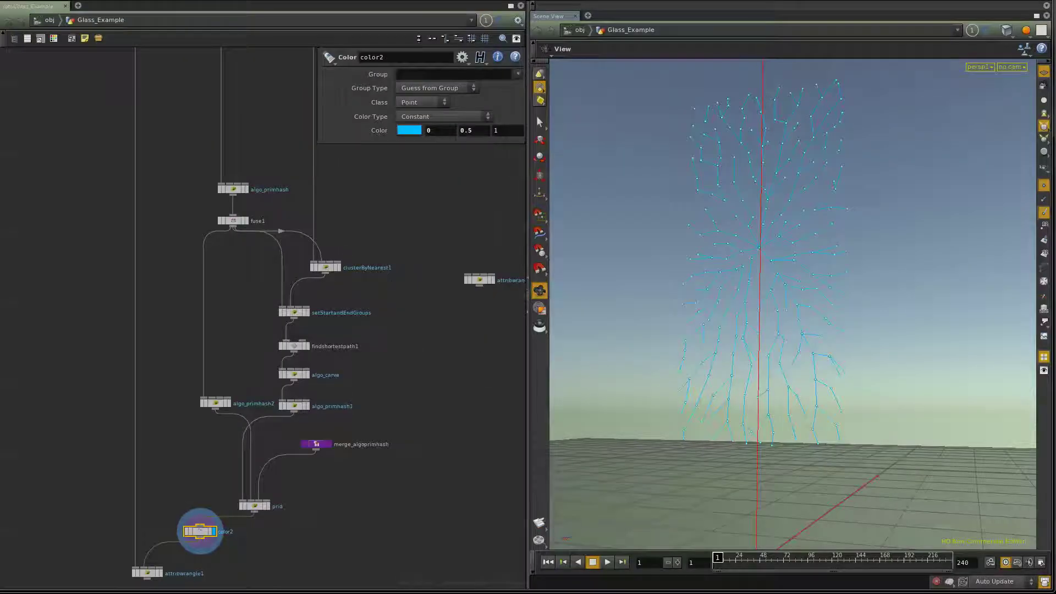
Return to the object level, open the Omega_Logo network and bring the logo into view.
{"action": "left_click", "coordinate": [50, 21]}
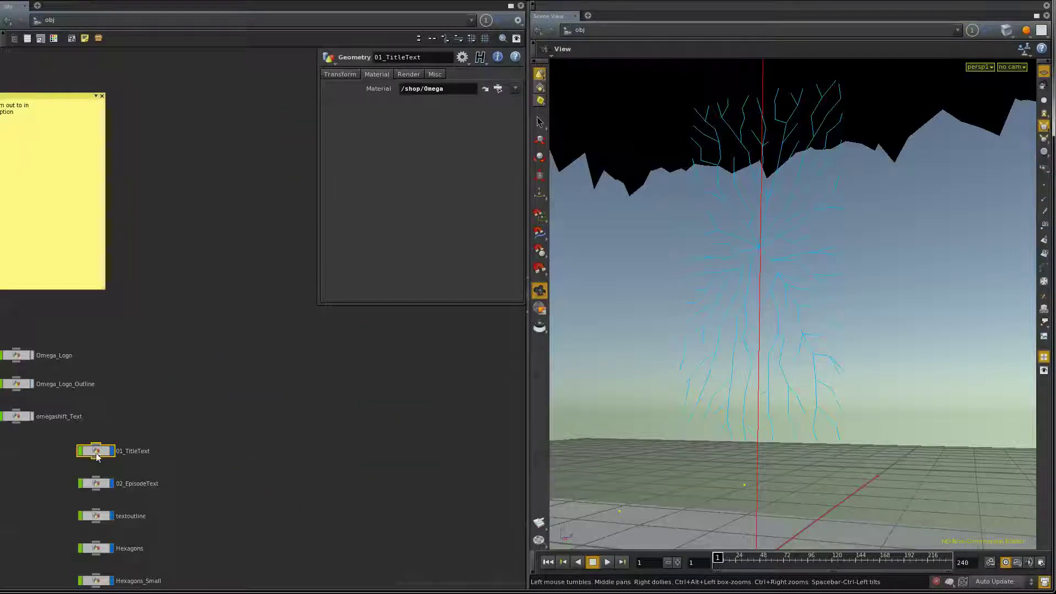
{"action": "double_click", "coordinate": [18, 356]}
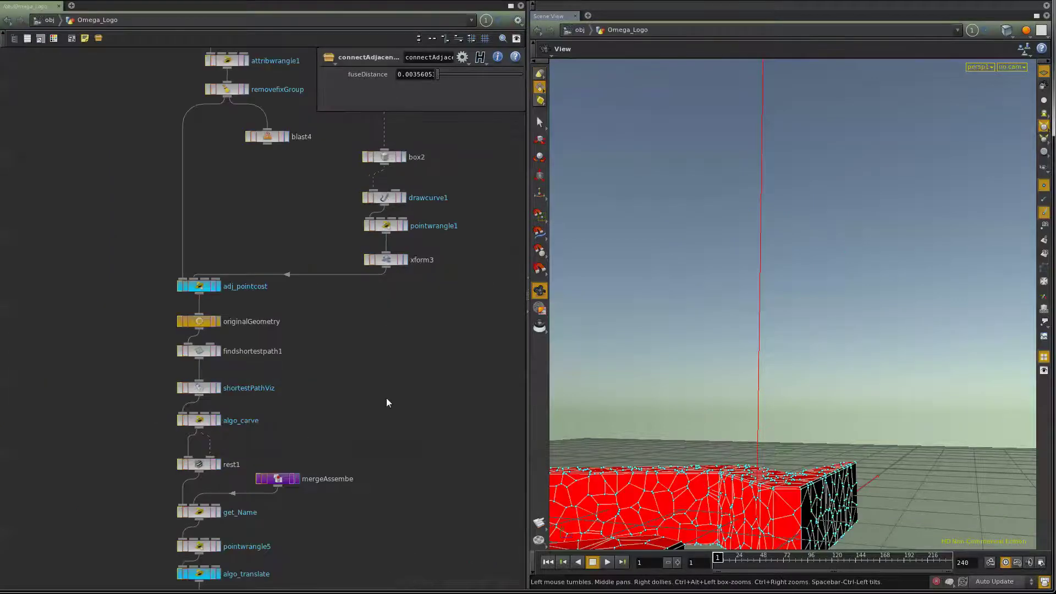
{"action": "left_click_drag", "start_coordinate": [841, 281], "coordinate": [747, 422]}
{"action": "middle_click_drag", "start_coordinate": [335, 331], "coordinate": [333, 258]}
Compare the displayed outputs of originalGeometry and findshortestpath1, and show the parameters of findshortestpath1.
{"action": "left_click", "coordinate": [217, 275]}
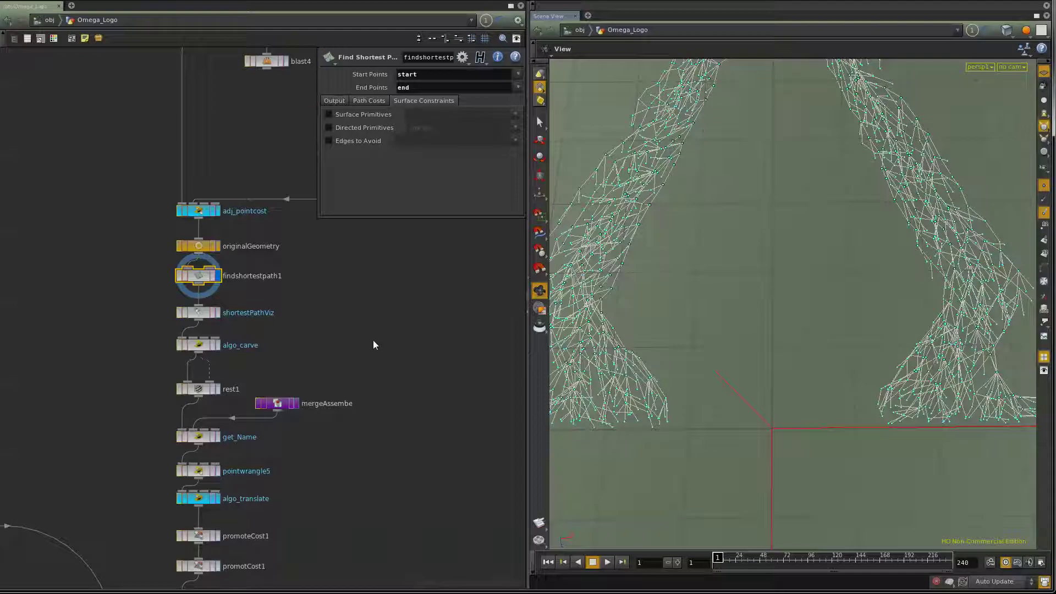
{"action": "scroll", "coordinate": [740, 245], "scroll_direction": "down", "scroll_amount": 5}
{"action": "left_click_drag", "start_coordinate": [740, 246], "coordinate": [738, 346]}
{"action": "left_click", "coordinate": [217, 246]}
{"action": "left_click", "coordinate": [192, 249]}
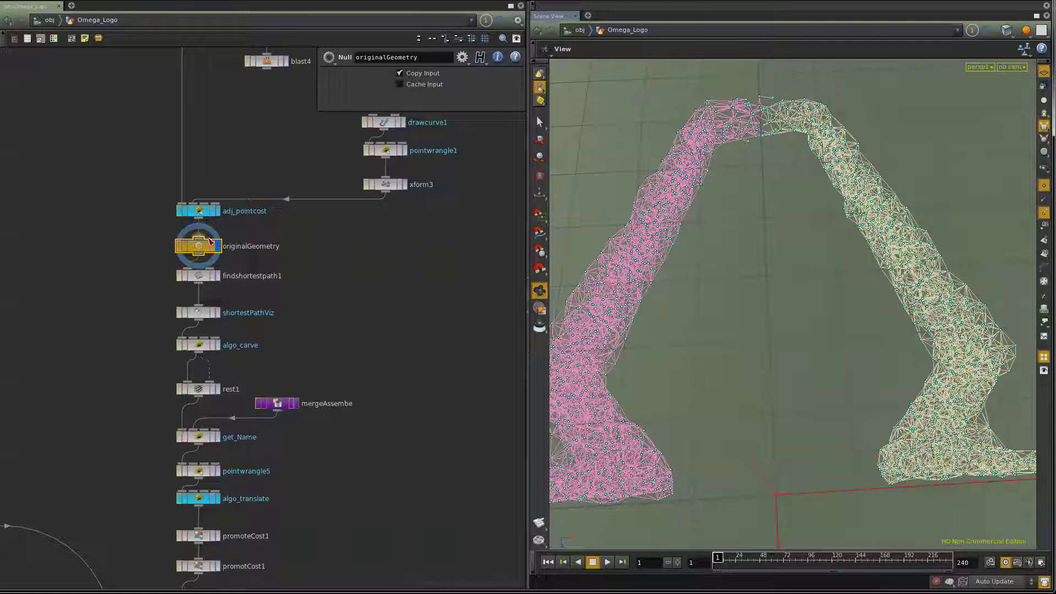
{"action": "left_click", "coordinate": [218, 281]}
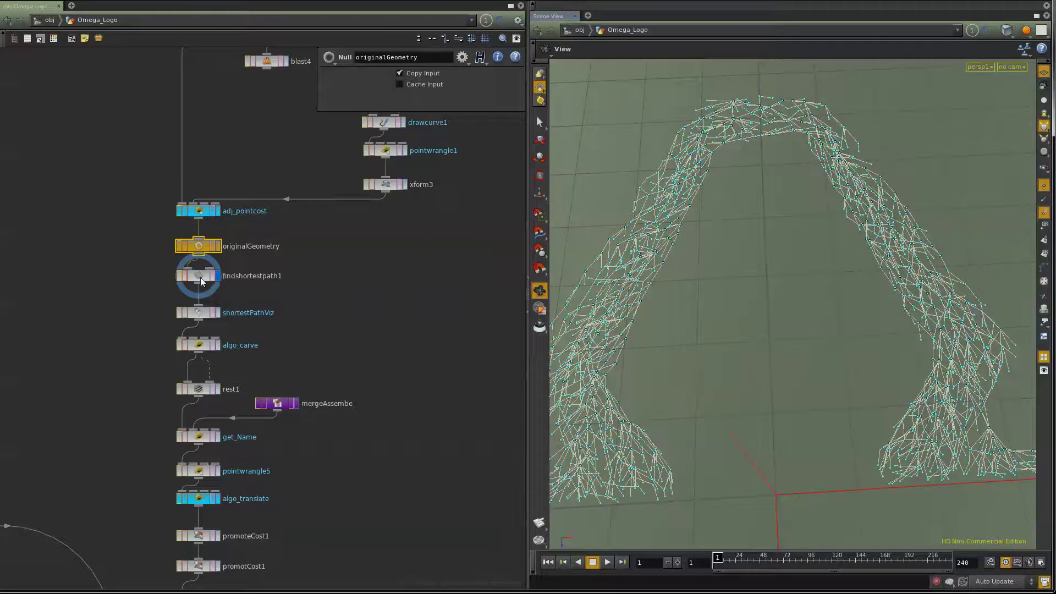
{"action": "left_click", "coordinate": [201, 282]}
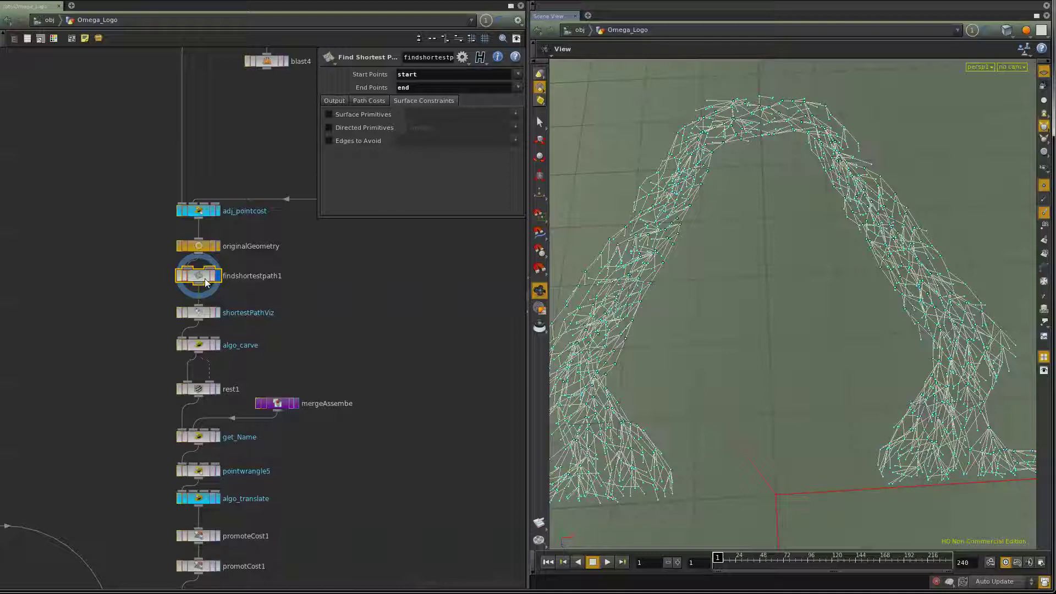
Add a Blast node beside shortestPathViz, wire it to the findshortestpath1 output and display it.
{"action": "left_click", "coordinate": [93, 316]}
{"action": "key", "text": "Tab"}
{"action": "type", "text": "Blast"}
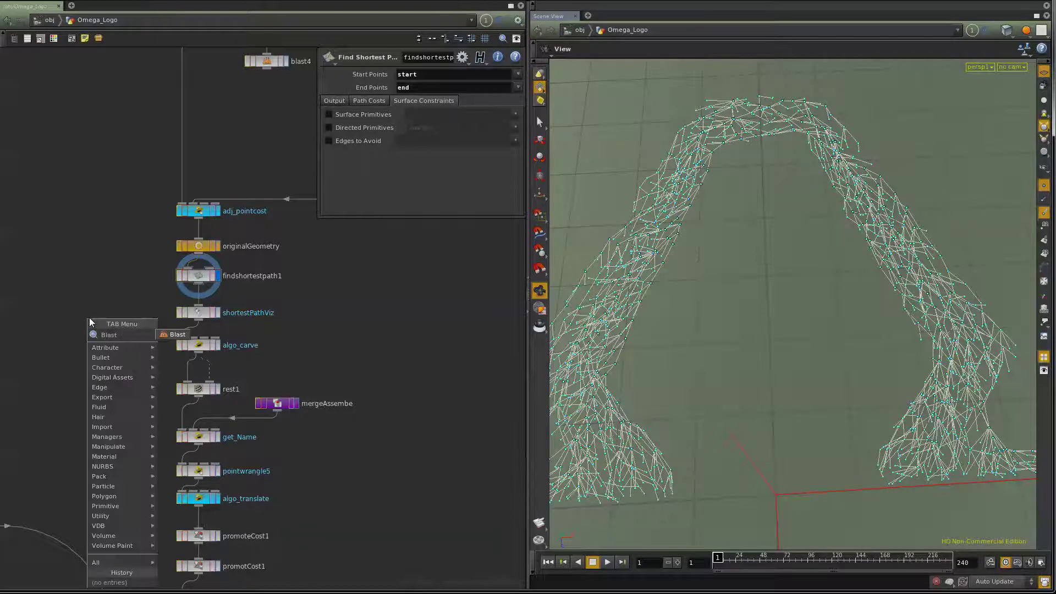
{"action": "key", "text": "Return"}
{"action": "left_click", "coordinate": [89, 318]}
{"action": "left_click_drag", "start_coordinate": [199, 284], "coordinate": [89, 311]}
{"action": "left_click", "coordinate": [108, 317]}
Set the Blast node to group 5 with Delete Non Selected enabled, isolating a single path.
{"action": "left_click", "coordinate": [452, 110]}
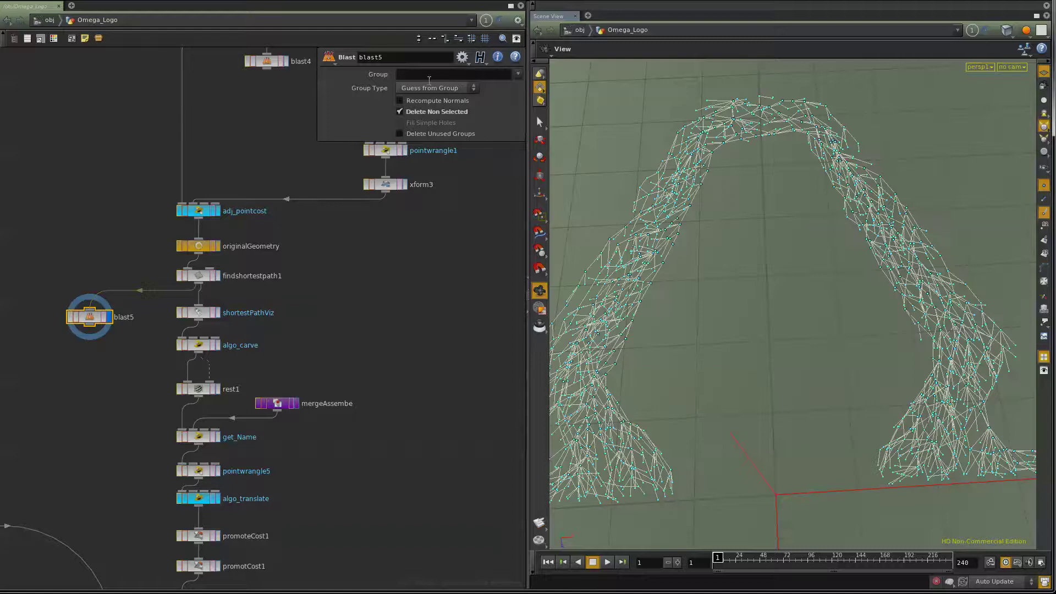
{"action": "type", "text": "5"}
{"action": "key", "text": "Return"}
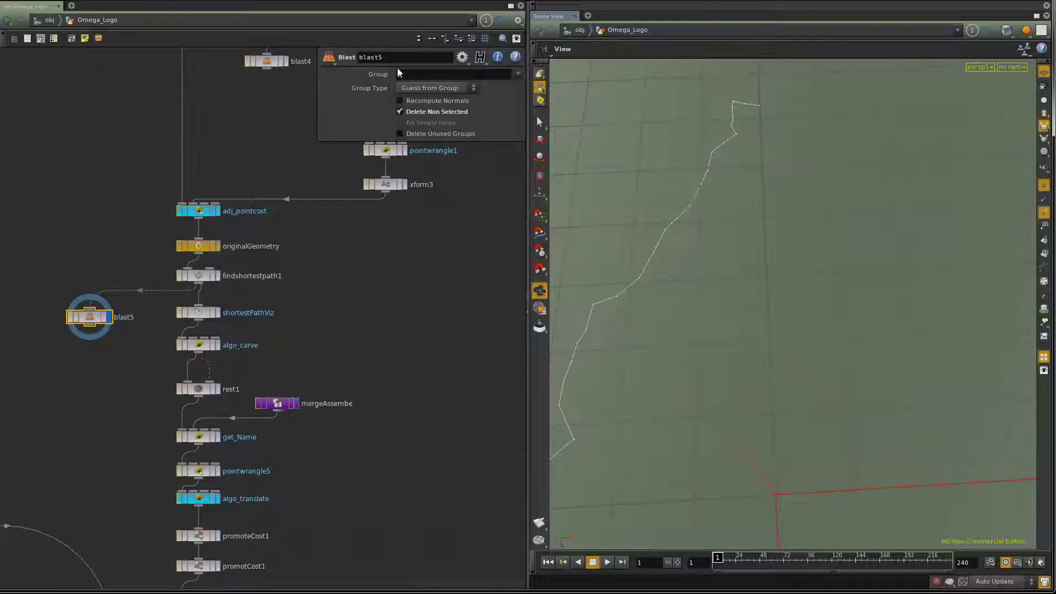
Set viewport selection to points and pick a point near the lower end of the isolated path.
{"action": "left_click_drag", "start_coordinate": [700, 419], "coordinate": [907, 387]}
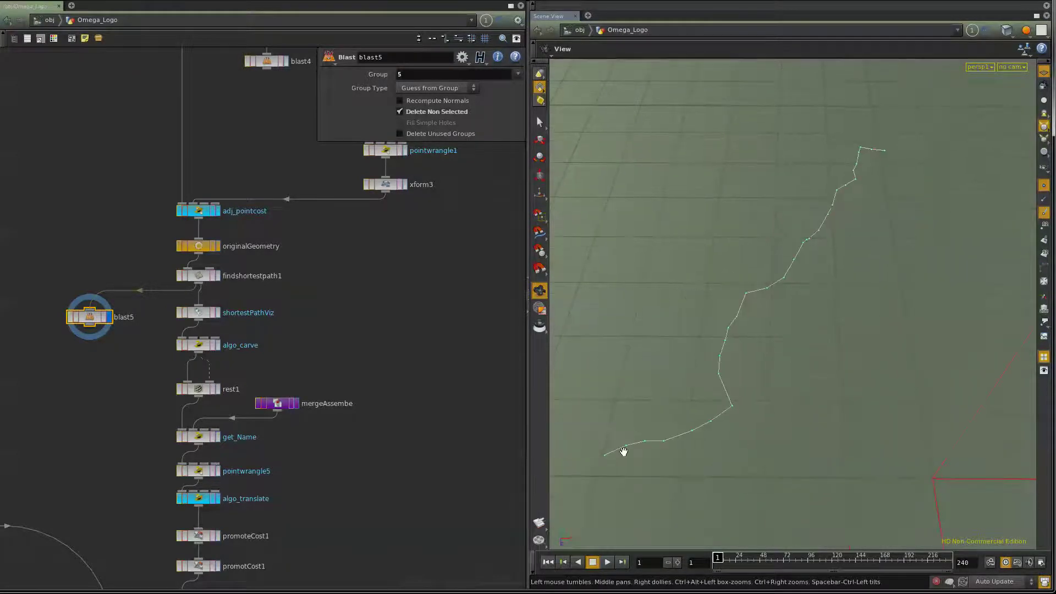
{"action": "key", "text": "s"}
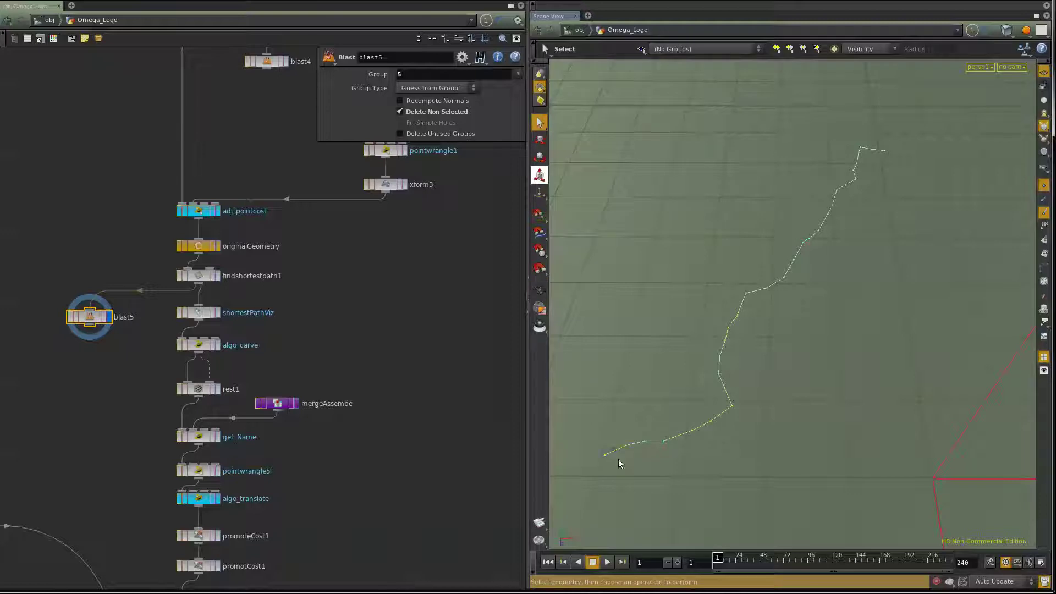
{"action": "right_click", "coordinate": [539, 87]}
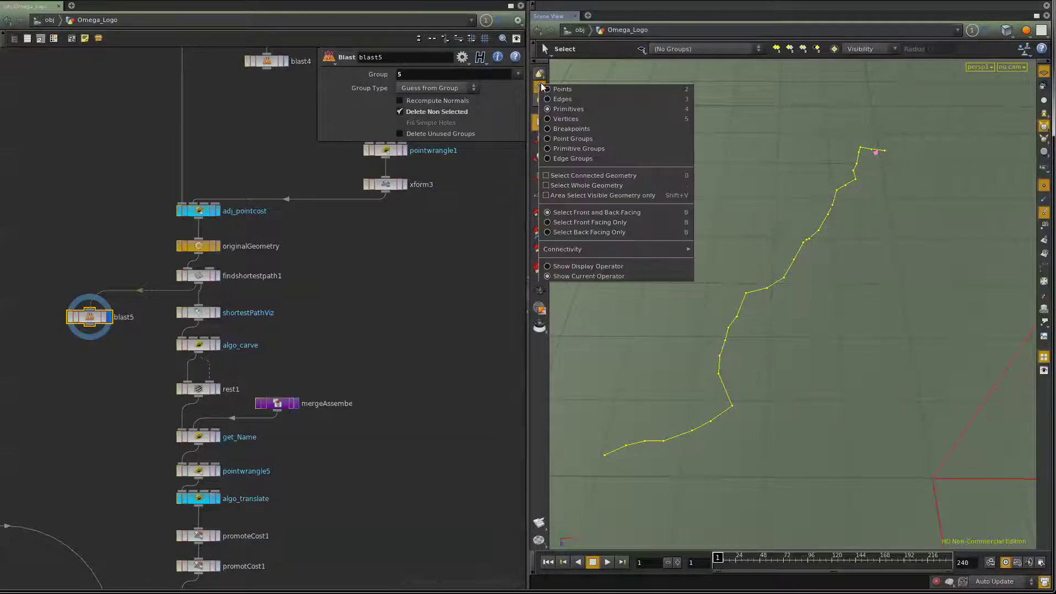
{"action": "left_click", "coordinate": [539, 88]}
{"action": "right_click", "coordinate": [539, 88]}
{"action": "left_click", "coordinate": [559, 90]}
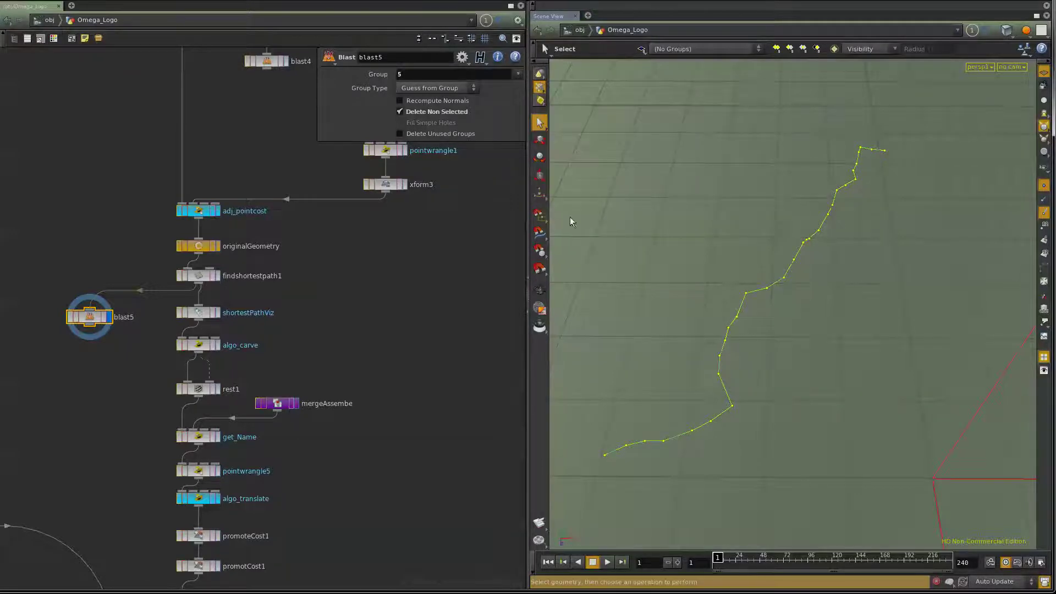
{"action": "left_click", "coordinate": [631, 440]}
Show the algo_carve VEX code in a wider parameter pane, rewire blast5 to the algo_carve output and display the isolated piece.
{"action": "left_click", "coordinate": [216, 347]}
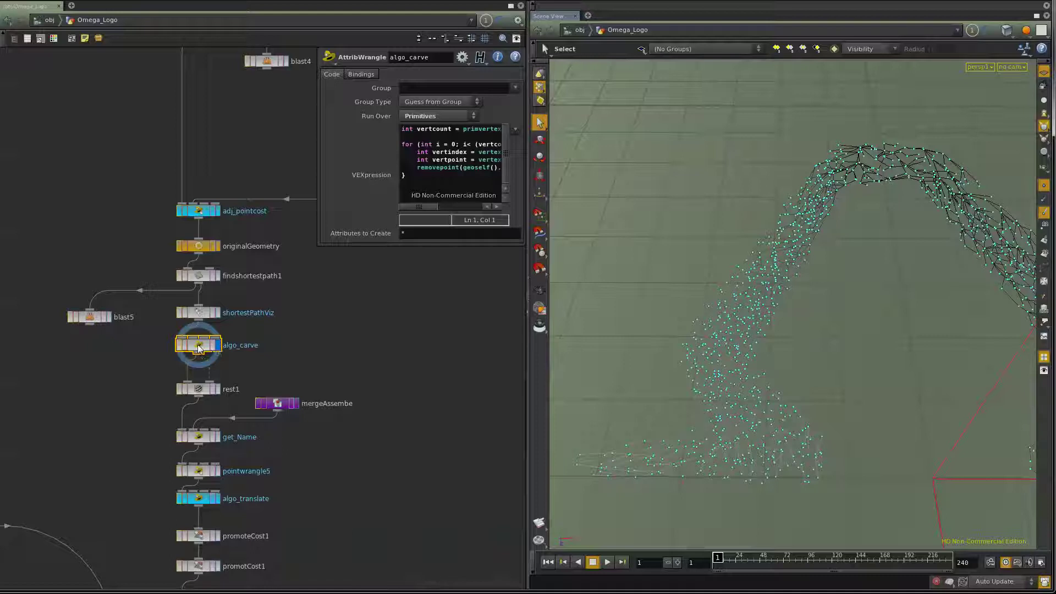
{"action": "left_click_drag", "start_coordinate": [89, 318], "coordinate": [93, 374]}
{"action": "left_click_drag", "start_coordinate": [318, 245], "coordinate": [179, 269]}
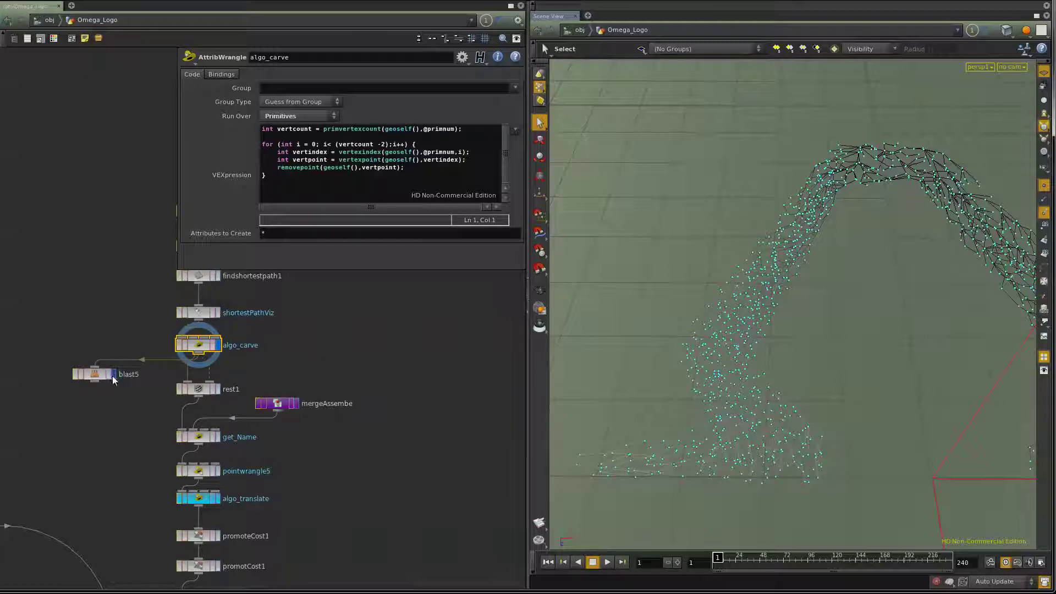
{"action": "left_click", "coordinate": [96, 376]}
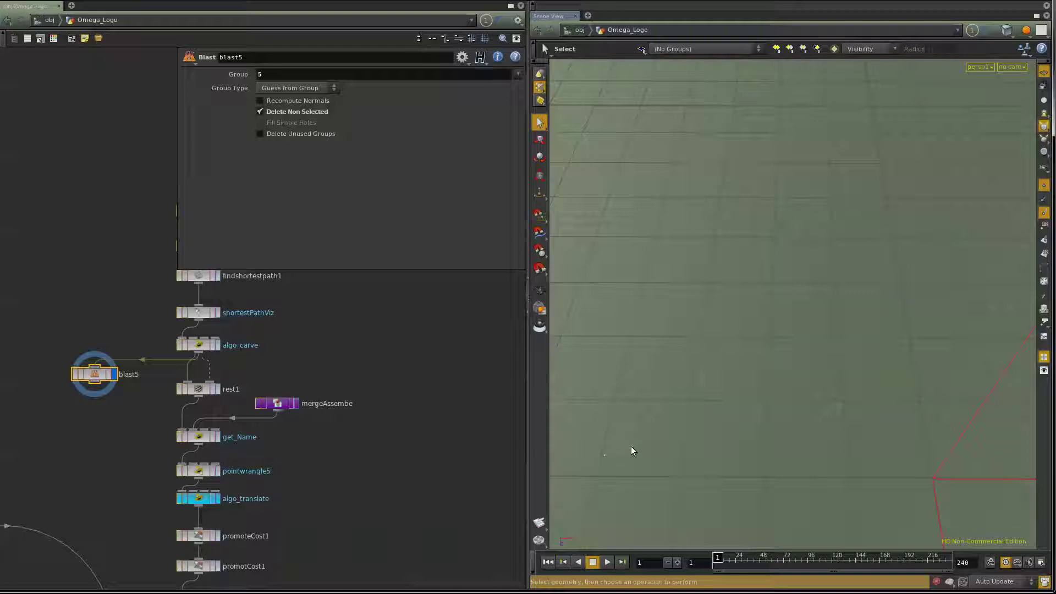
Display rest1 and get_Name in turn, and inspect the mergeAssembe geometry and its node information.
{"action": "left_click", "coordinate": [217, 389]}
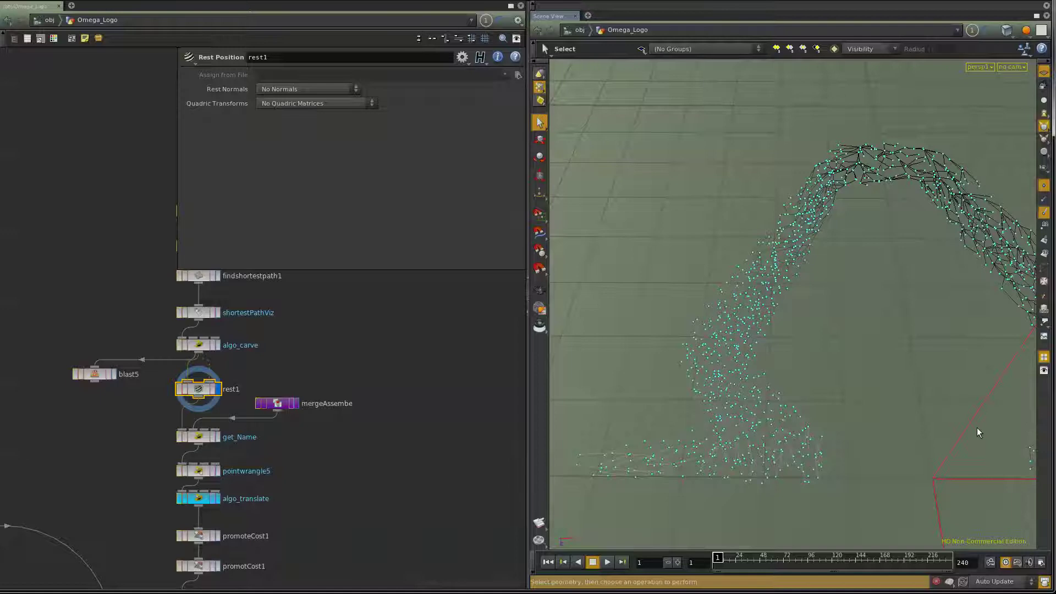
{"action": "middle_click_drag", "start_coordinate": [377, 476], "coordinate": [294, 394]}
{"action": "left_click", "coordinate": [135, 355]}
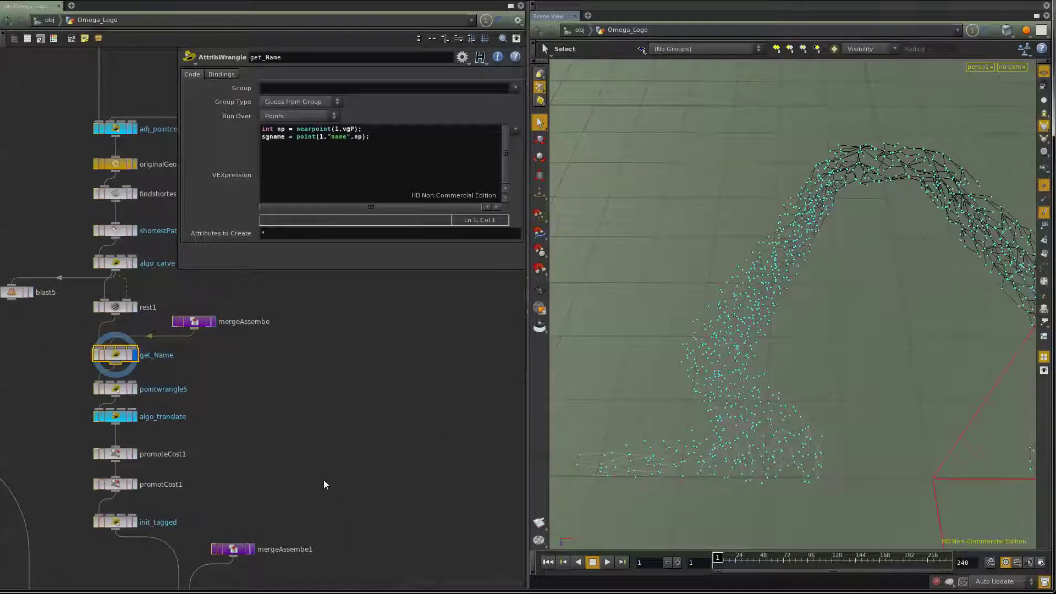
{"action": "left_click", "coordinate": [214, 322]}
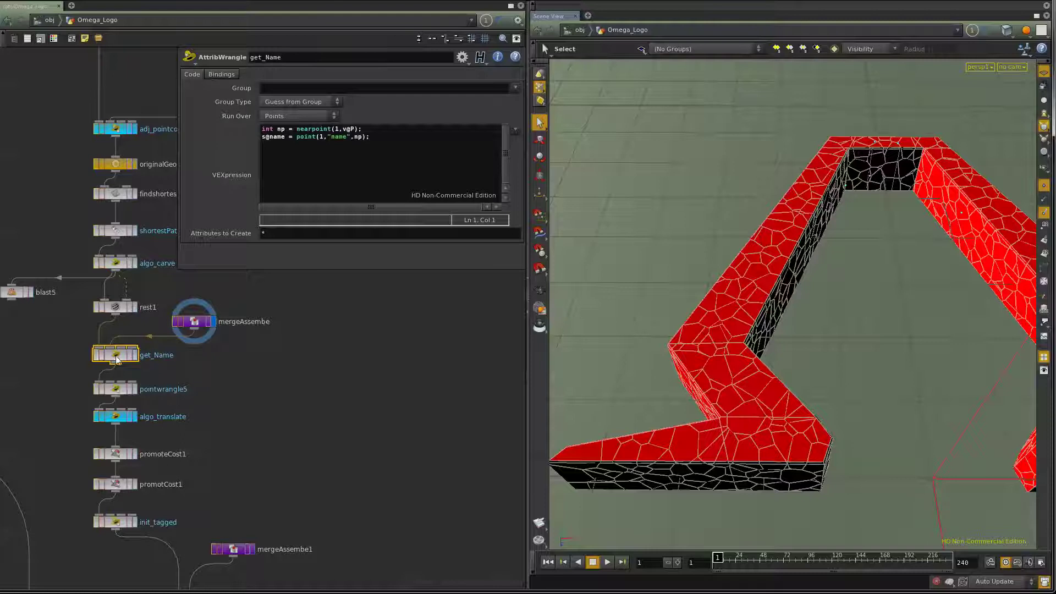
{"action": "middle_click", "coordinate": [193, 324]}
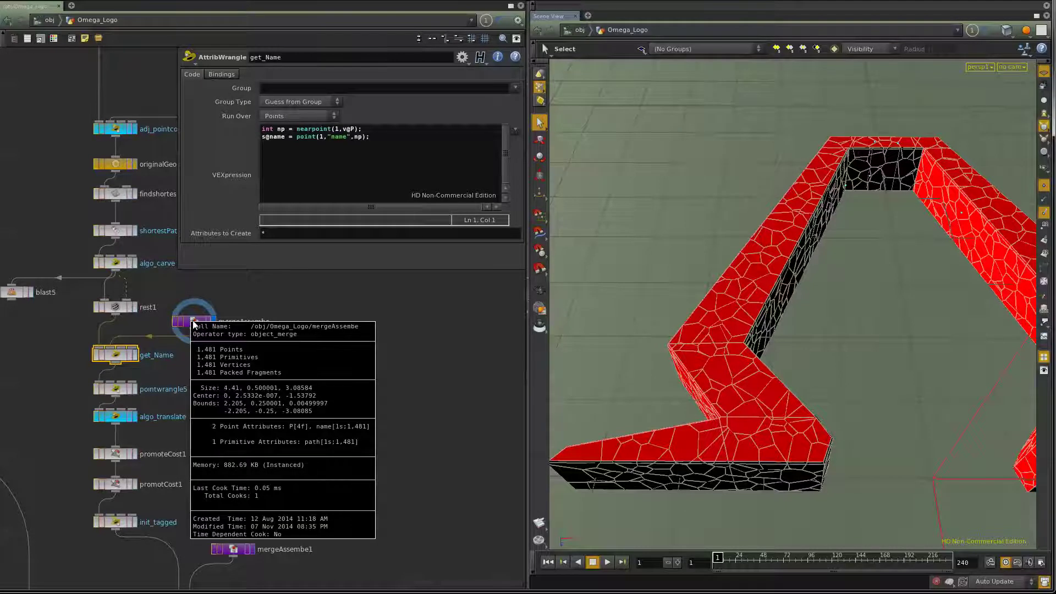
Display pointwrangle5, highlight its parentname and parentpos declarations, and pick neighbouring points at the logo's lower end.
{"action": "left_click", "coordinate": [125, 389]}
{"action": "left_click", "coordinate": [135, 389]}
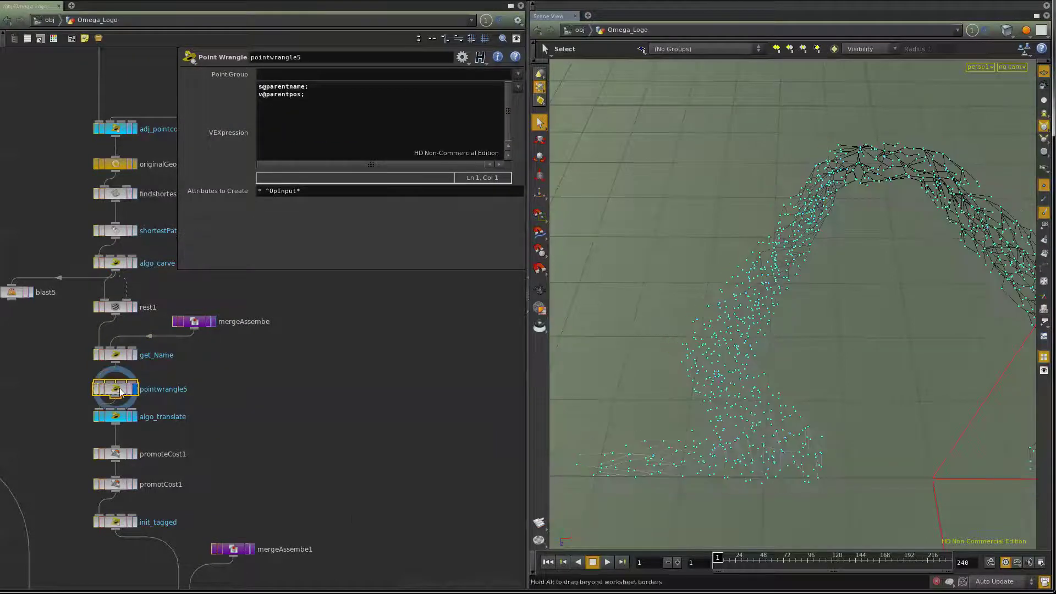
{"action": "left_click_drag", "start_coordinate": [302, 94], "coordinate": [258, 86]}
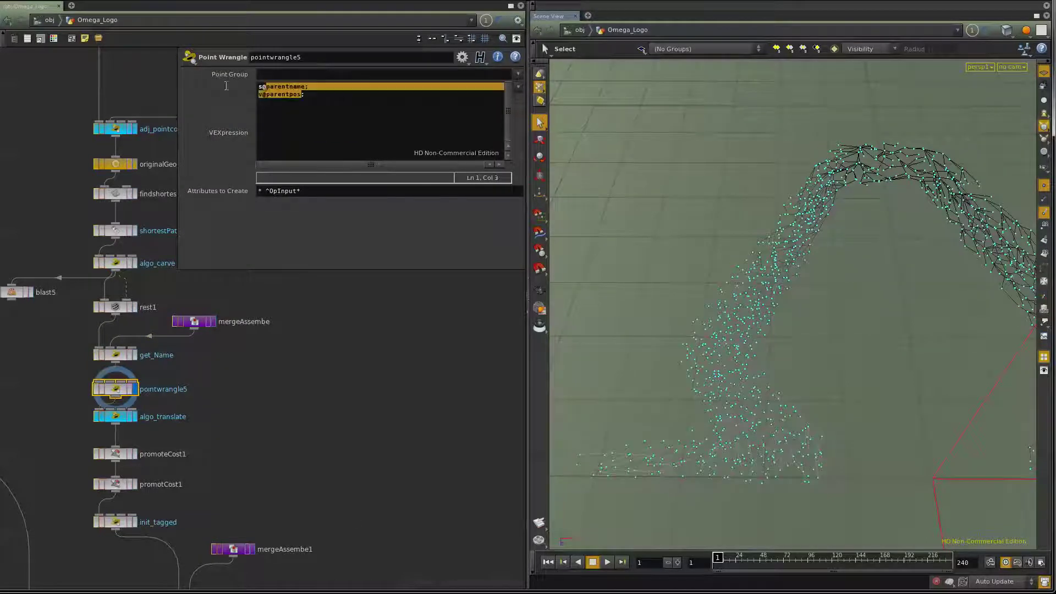
{"action": "left_click", "coordinate": [647, 443]}
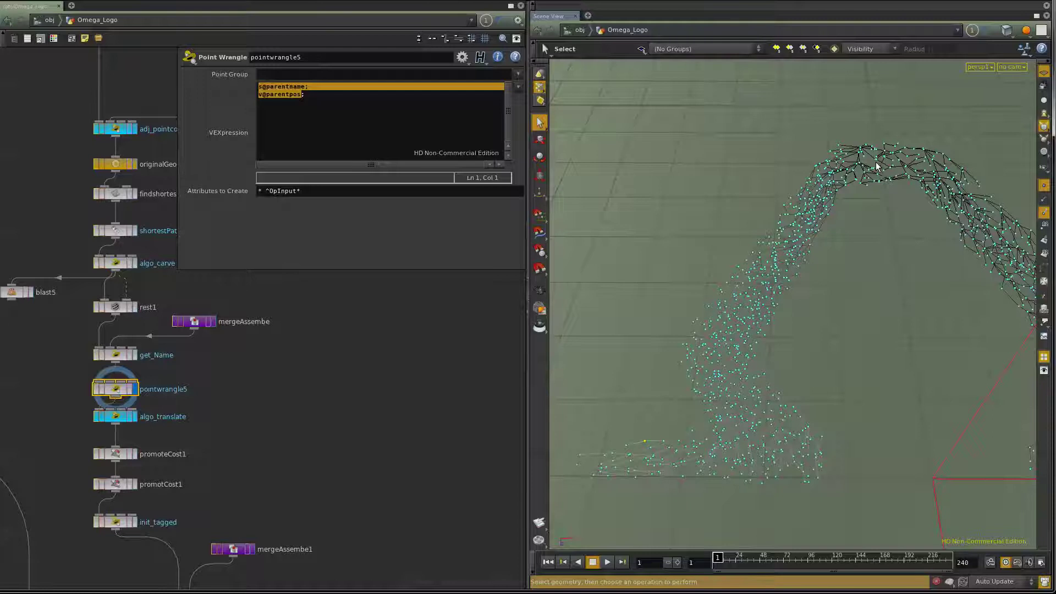
{"action": "left_click", "coordinate": [626, 445]}
{"action": "left_click", "coordinate": [645, 443]}
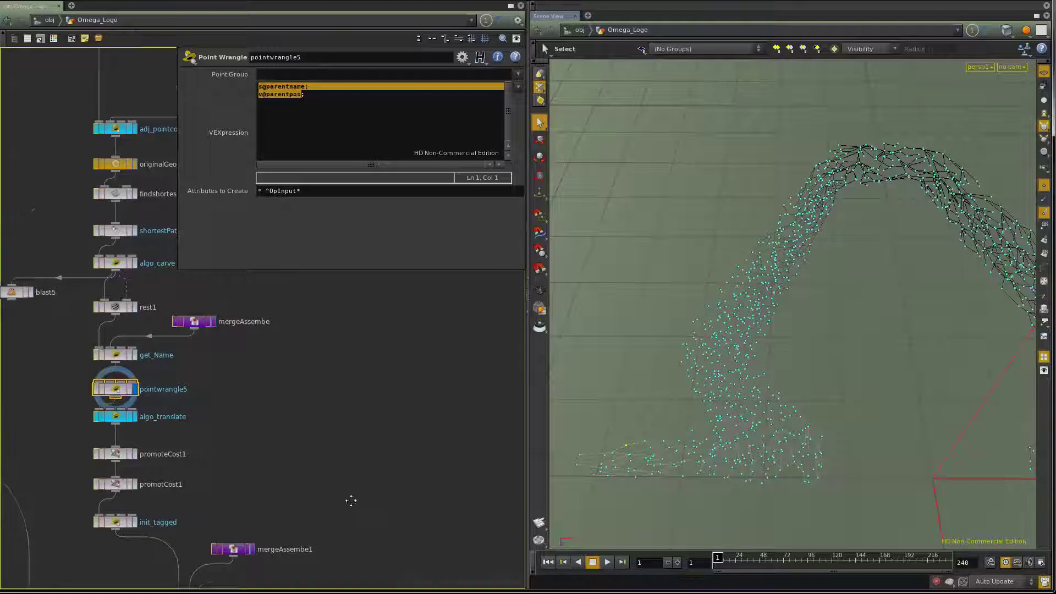
Display unpack1 near the end of the network, play the logo animation, stop it and return to frame 1.
{"action": "scroll", "coordinate": [351, 500], "scroll_direction": "down", "scroll_amount": 10}
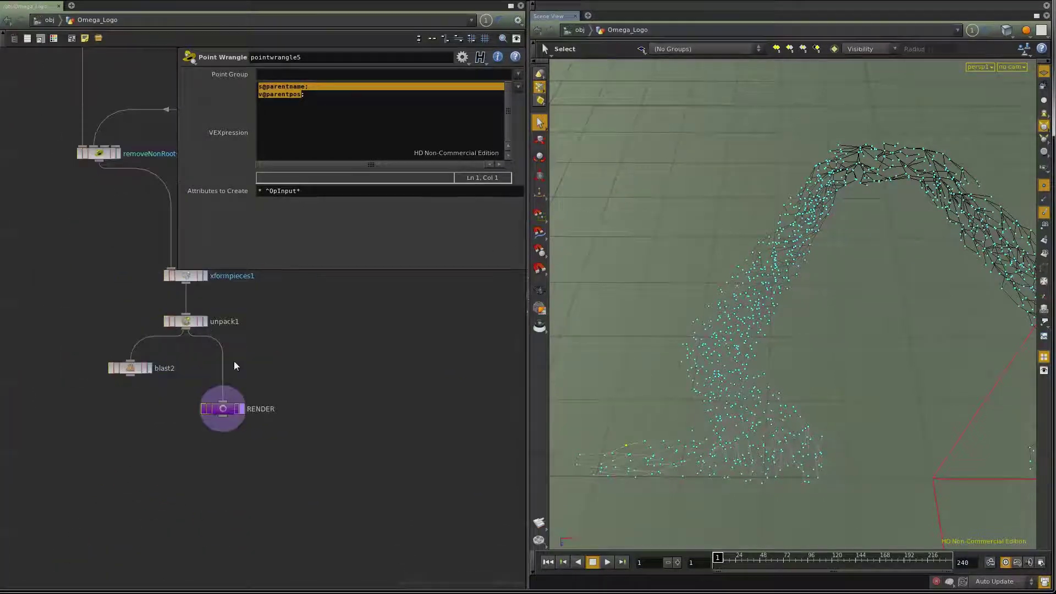
{"action": "left_click", "coordinate": [206, 324]}
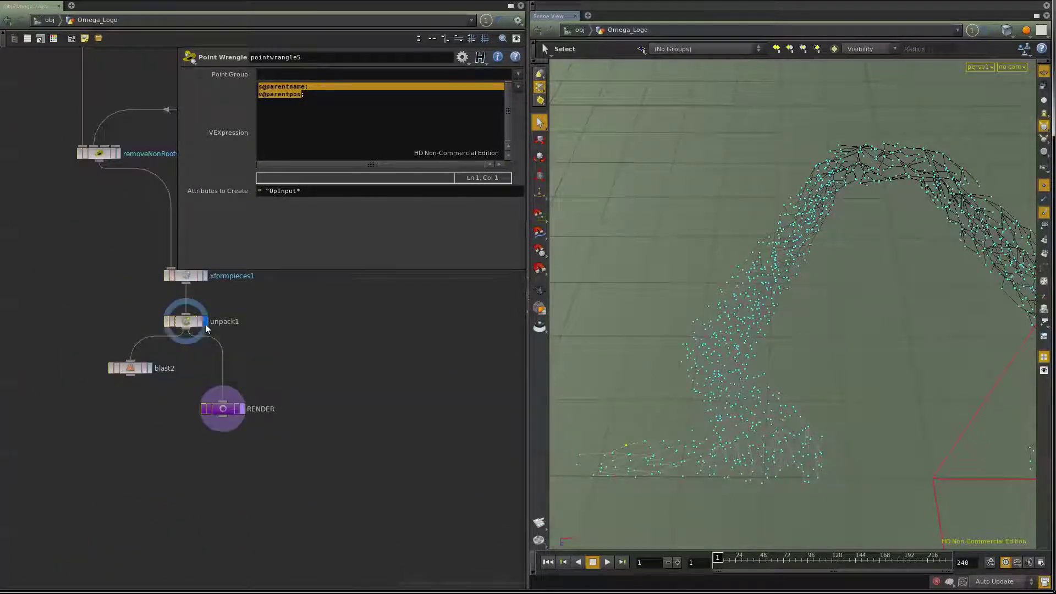
{"action": "left_click", "coordinate": [184, 324]}
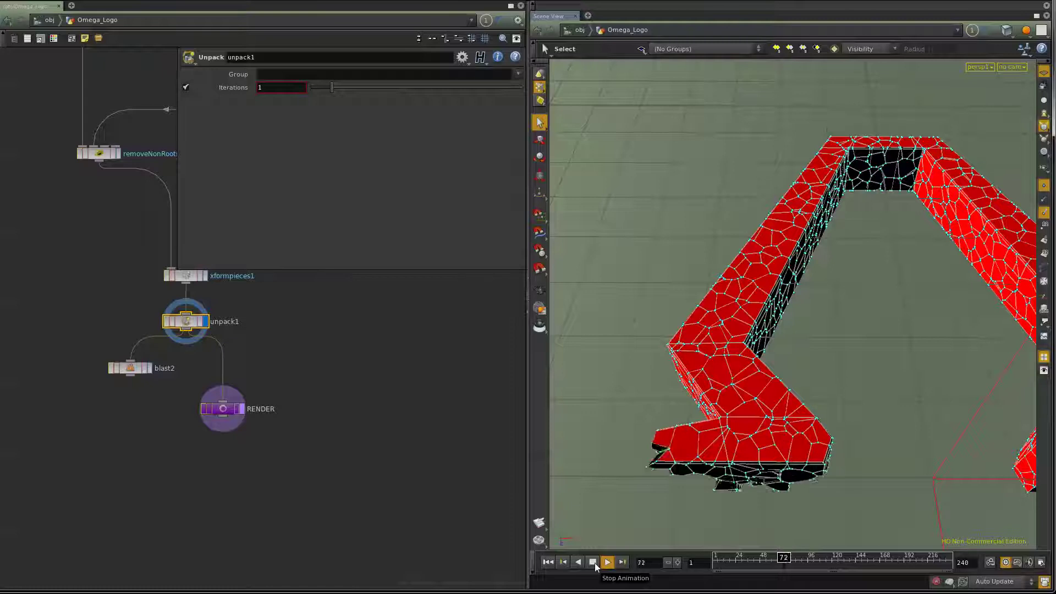
{"action": "left_click", "coordinate": [592, 562]}
{"action": "left_click", "coordinate": [548, 562]}
Rename the algo_translate node below pointwrangle5 as algo_translatationAttributes.
{"action": "middle_click_drag", "start_coordinate": [321, 358], "coordinate": [265, 523]}
{"action": "scroll", "coordinate": [265, 523], "scroll_direction": "up", "scroll_amount": 10}
{"action": "double_click", "coordinate": [104, 266]}
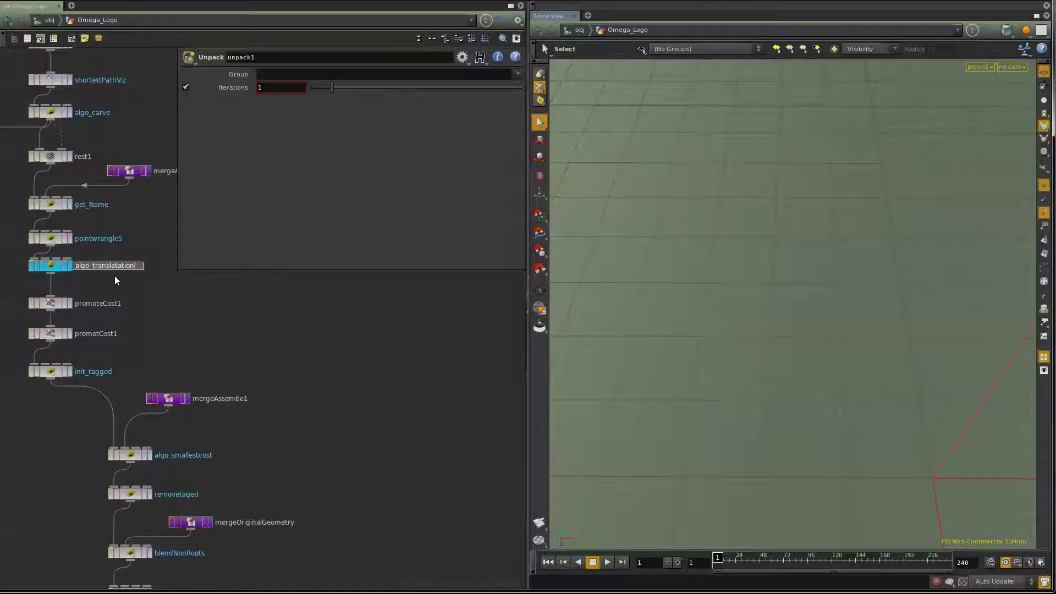
{"action": "type", "text": "Attributes"}
{"action": "key", "text": "Return"}
Display algo_translatationAttributes, select one short line primitive at the logo's lower end, and read through the node's VEX code.
{"action": "left_click", "coordinate": [50, 268]}
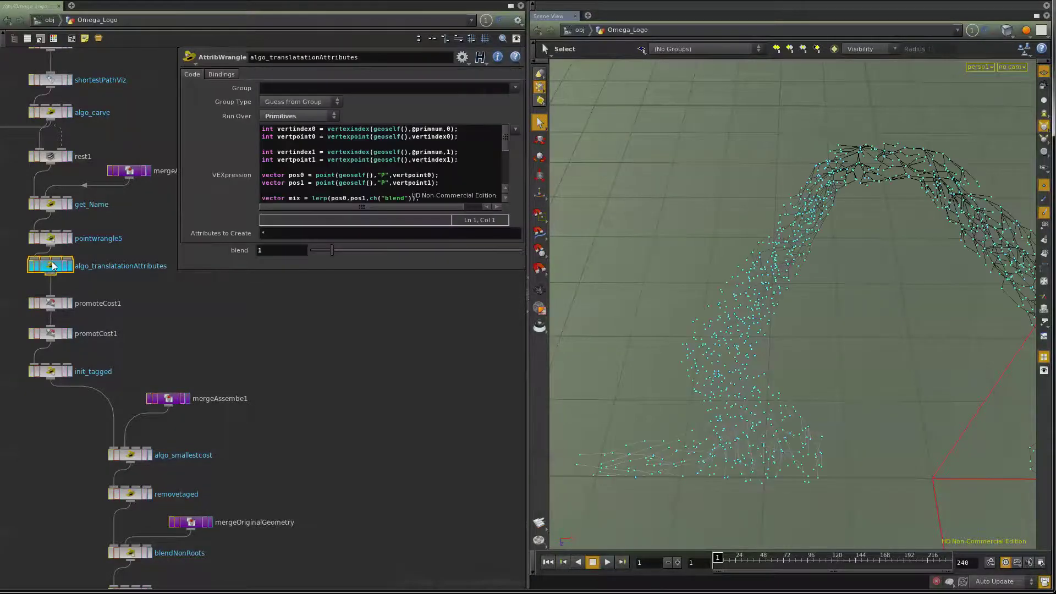
{"action": "left_click", "coordinate": [647, 442]}
{"action": "right_click", "coordinate": [540, 90]}
{"action": "left_click", "coordinate": [566, 114]}
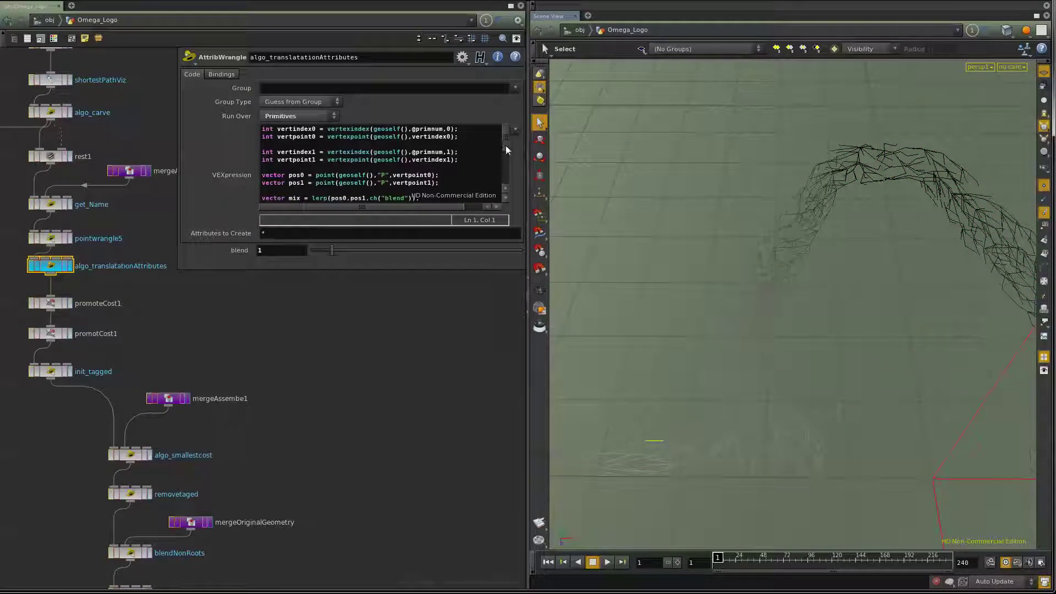
{"action": "mouse_move", "coordinate": [505, 144]}
{"action": "left_mouse_down"}
{"action": "mouse_move", "coordinate": [514, 177]}
{"action": "mouse_move", "coordinate": [506, 139]}
{"action": "left_mouse_up"}
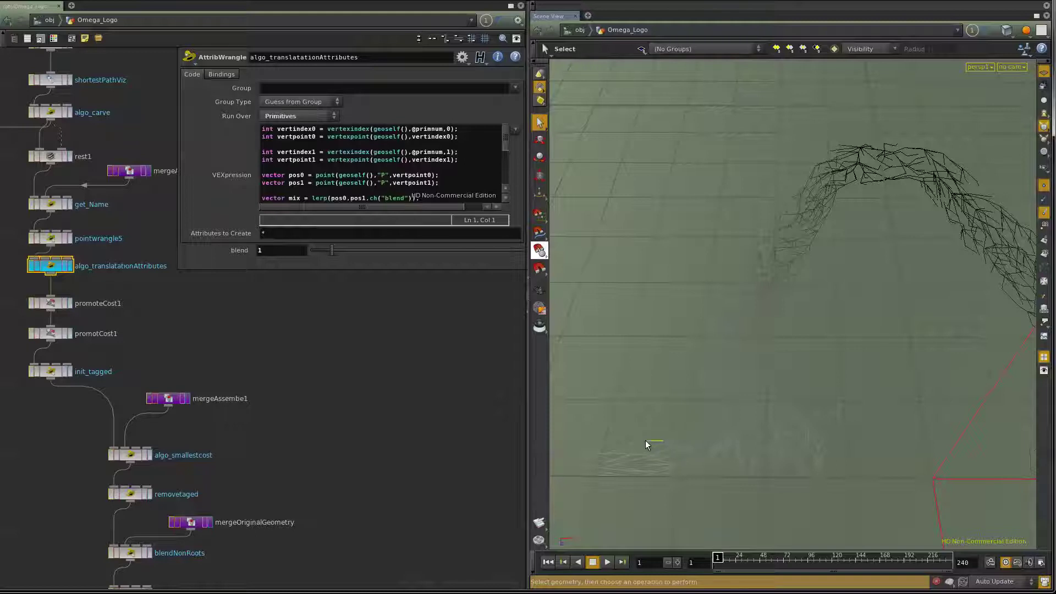
{"action": "left_click_drag", "start_coordinate": [505, 143], "coordinate": [501, 187]}
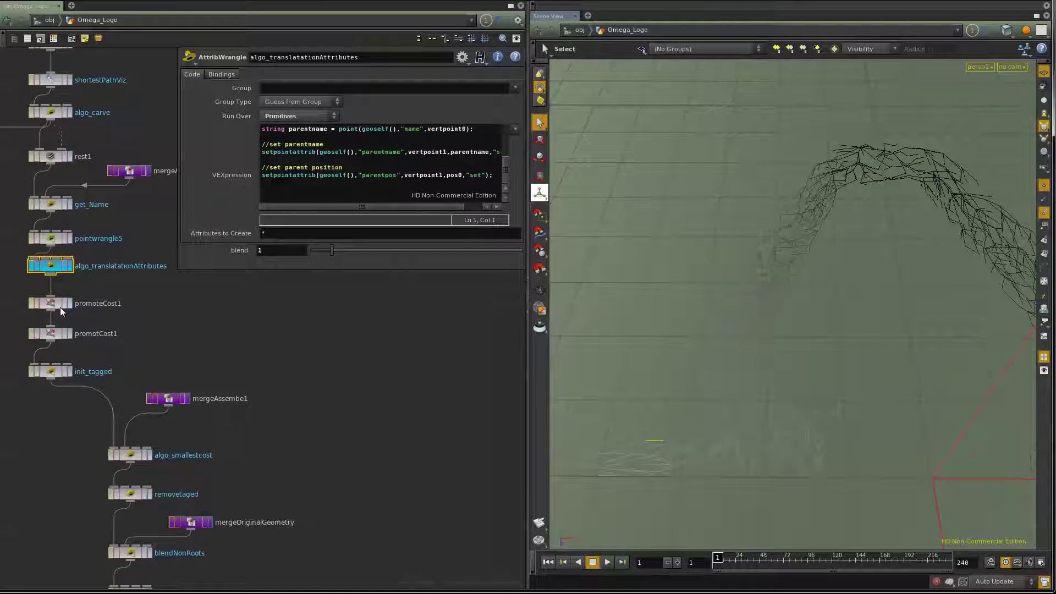
Switch viewport selection back to points, and pick the end point of a short line midway along the logo's arm.
{"action": "left_click", "coordinate": [540, 73]}
{"action": "left_click", "coordinate": [564, 99]}
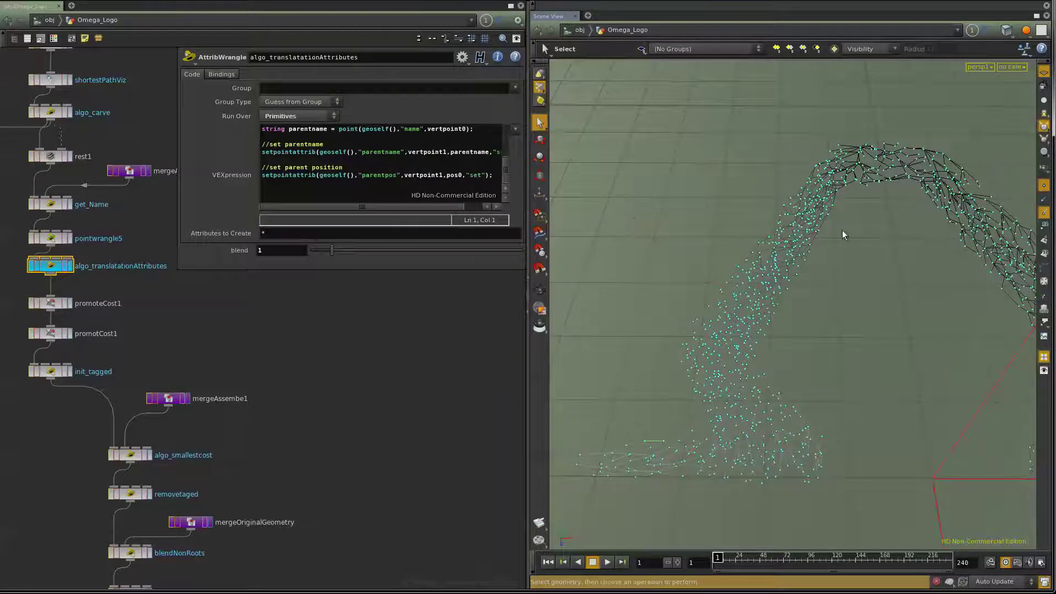
{"action": "key", "text": "Escape"}
{"action": "scroll", "coordinate": [832, 319], "scroll_direction": "up", "scroll_amount": 10}
{"action": "scroll", "coordinate": [779, 150], "scroll_direction": "down", "scroll_amount": 10}
{"action": "left_click_drag", "start_coordinate": [761, 352], "coordinate": [713, 305]}
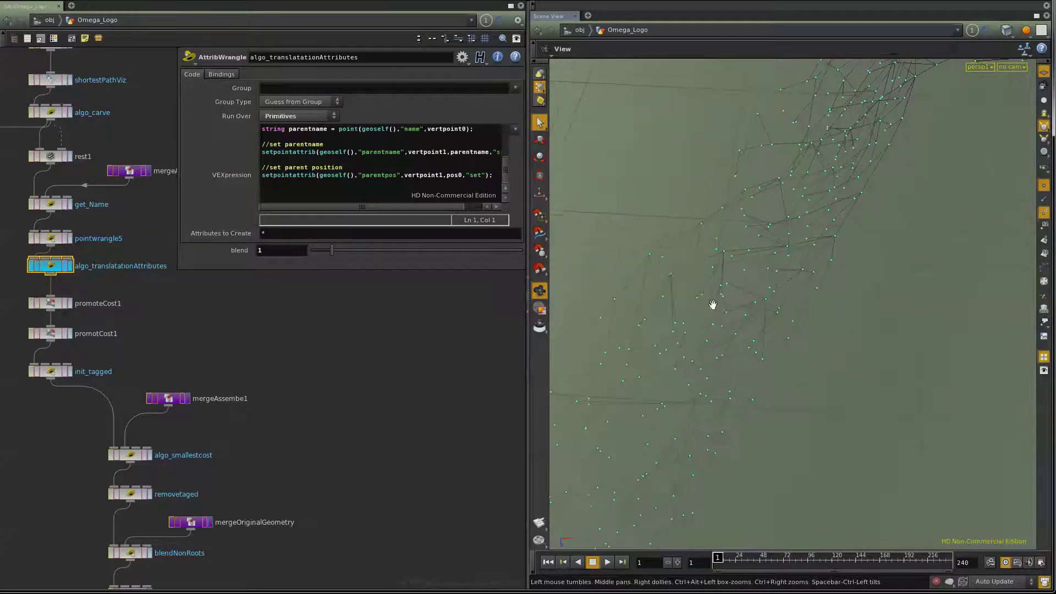
{"action": "key", "text": "s"}
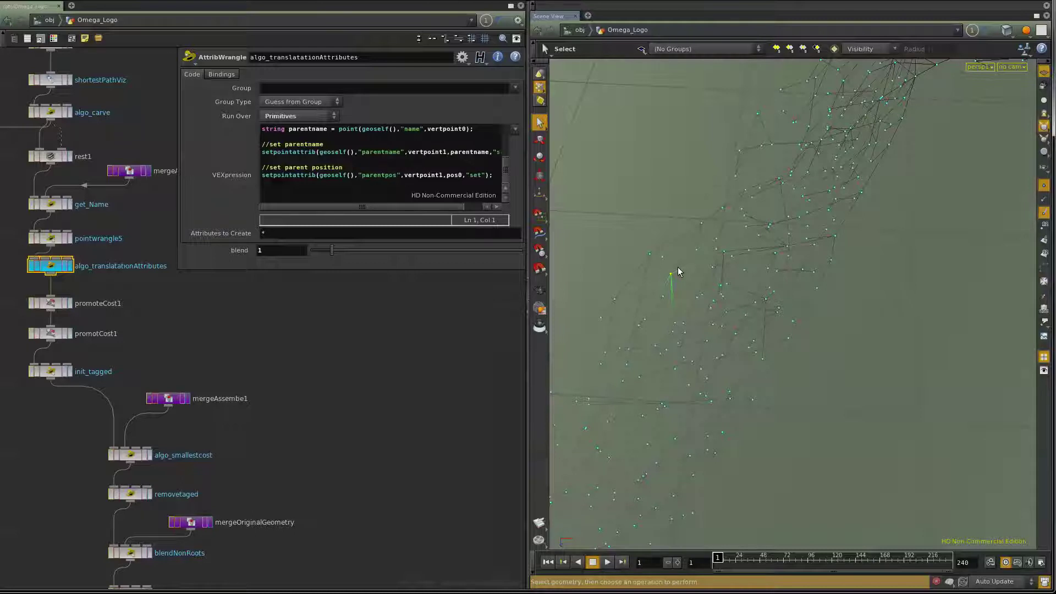
Pick the neighbouring line end points midway along the logo's arm in turn to compare where their segments meet.
{"action": "left_click", "coordinate": [722, 251]}
{"action": "left_click", "coordinate": [674, 275]}
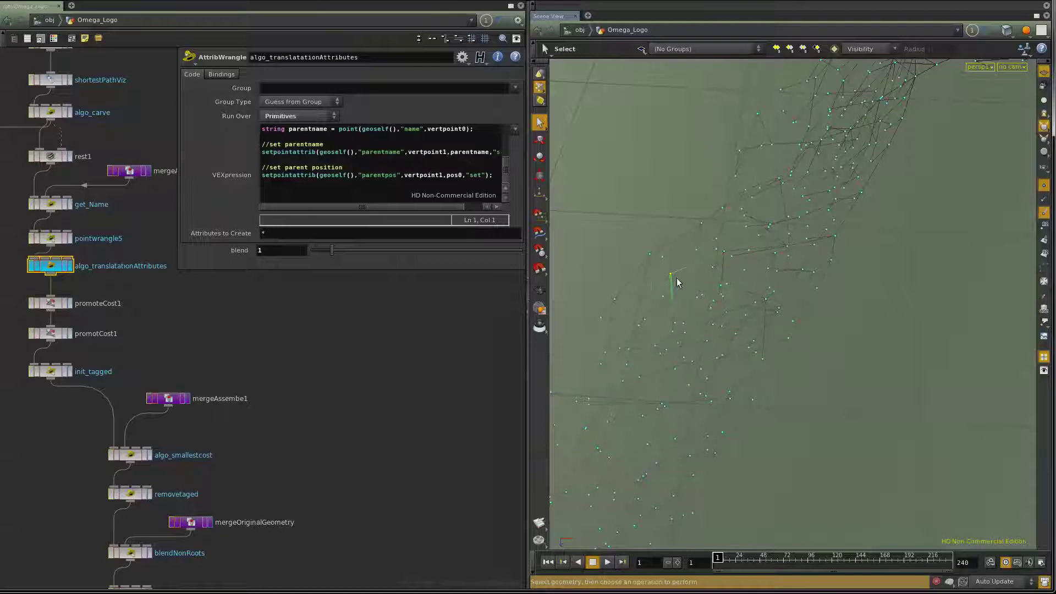
{"action": "left_click", "coordinate": [723, 254]}
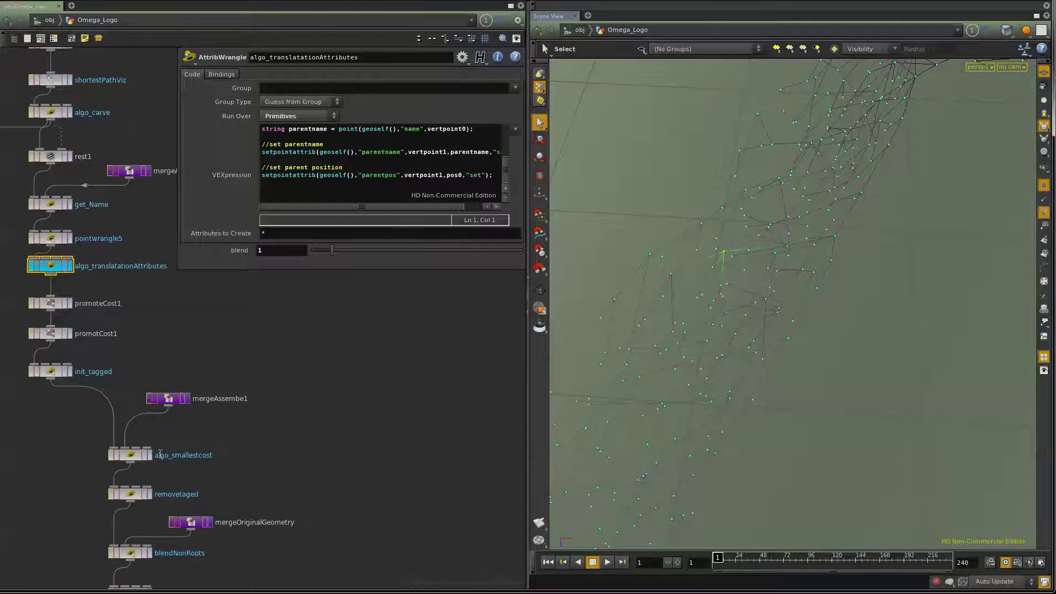
Display promoteCost1 and promotCost1 in turn and examine how each promotes the cost attribute.
{"action": "left_click", "coordinate": [71, 307]}
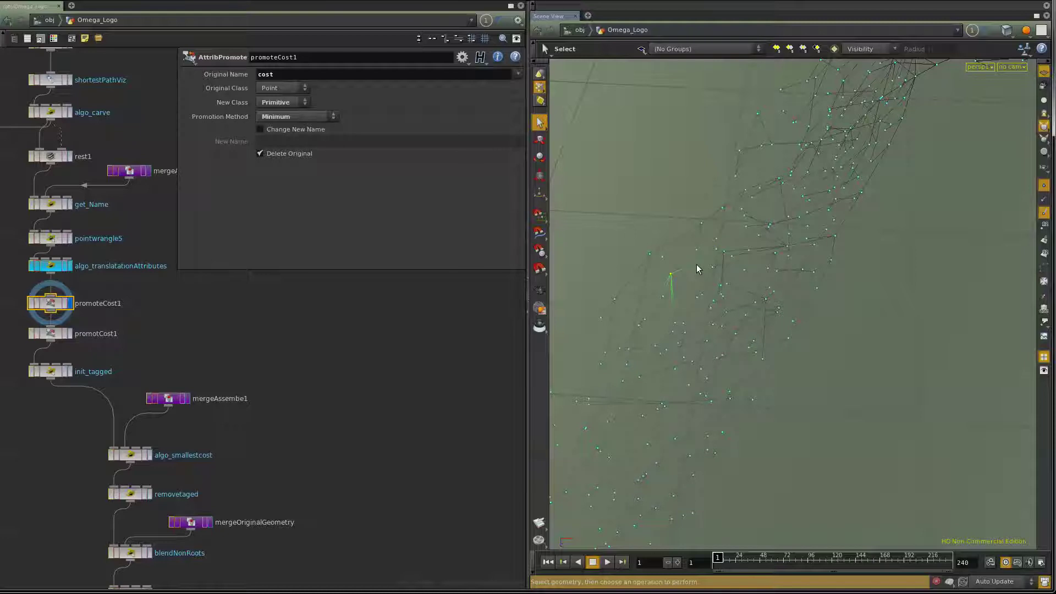
{"action": "left_click", "coordinate": [70, 334]}
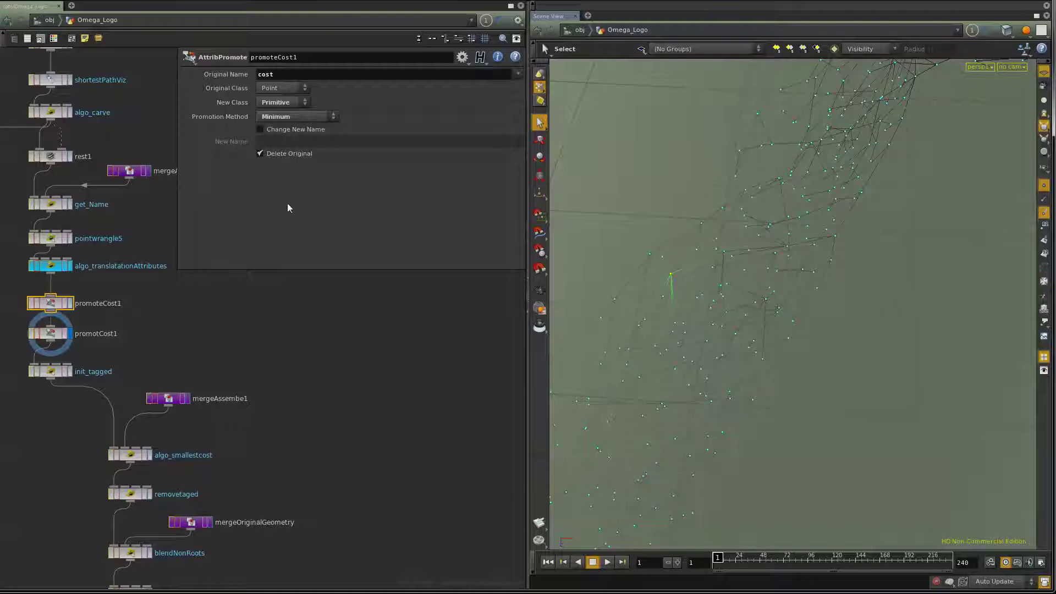
{"action": "left_click", "coordinate": [53, 334]}
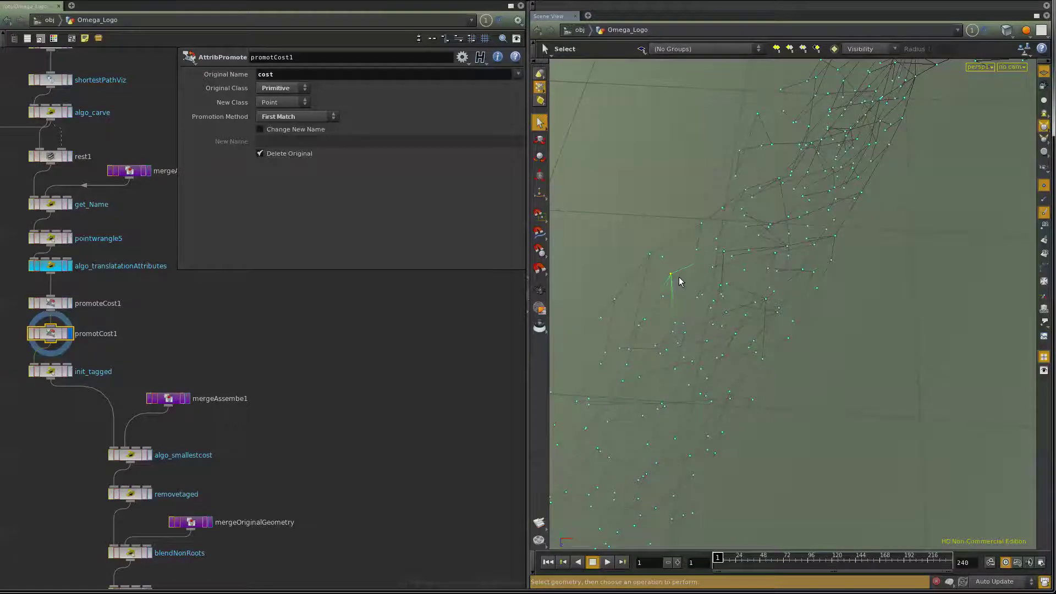
Display algo_smallestcost, enlarge its parameter area, and read the VEX lines defining name, namecount and costmin.
{"action": "left_click", "coordinate": [149, 456]}
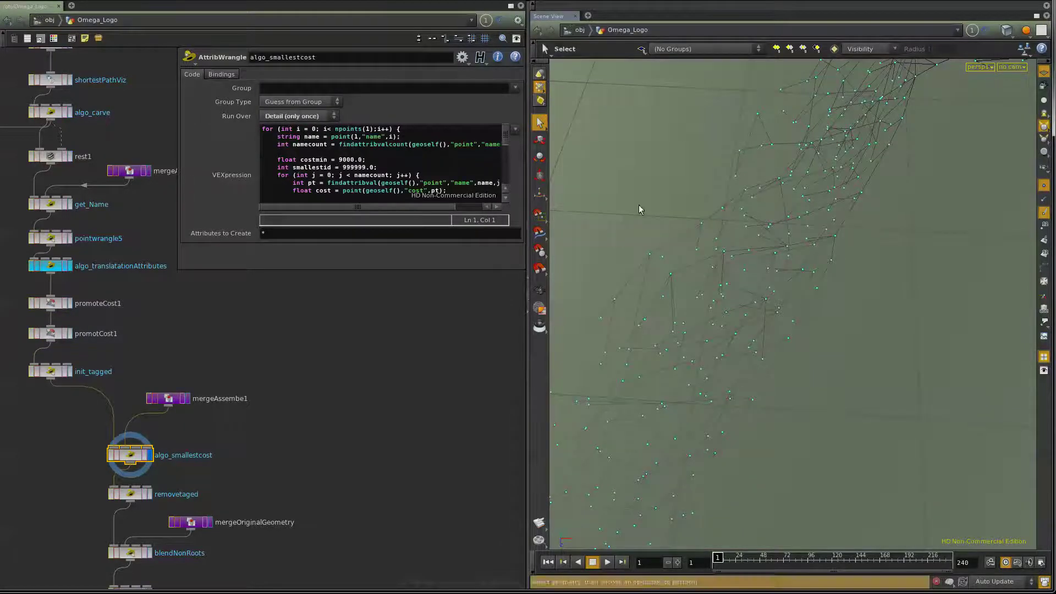
{"action": "left_click_drag", "start_coordinate": [275, 137], "coordinate": [400, 138]}
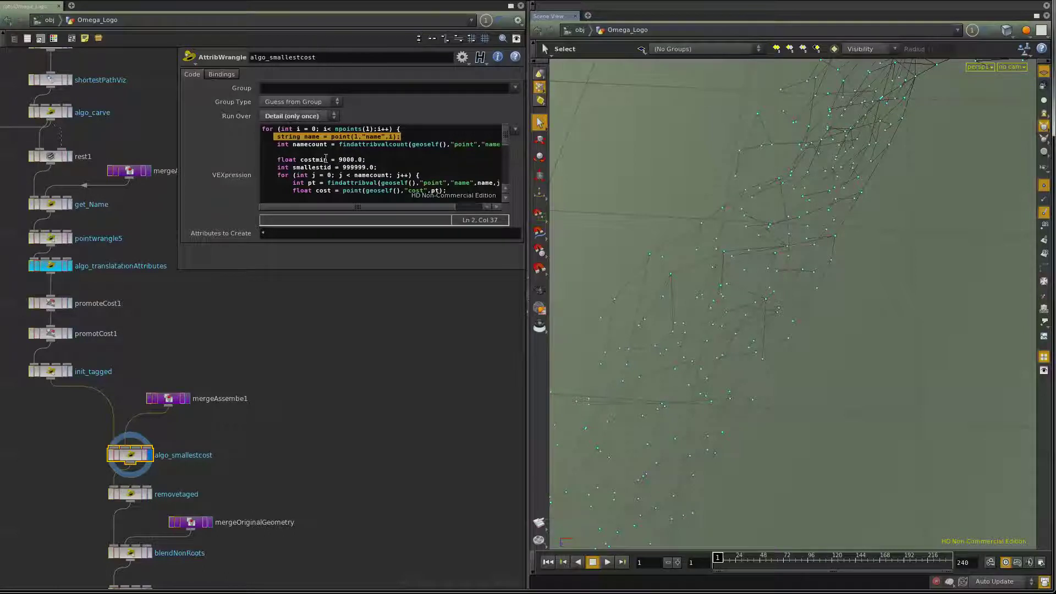
{"action": "left_click_drag", "start_coordinate": [174, 273], "coordinate": [104, 332]}
{"action": "left_click_drag", "start_coordinate": [468, 144], "coordinate": [203, 144]}
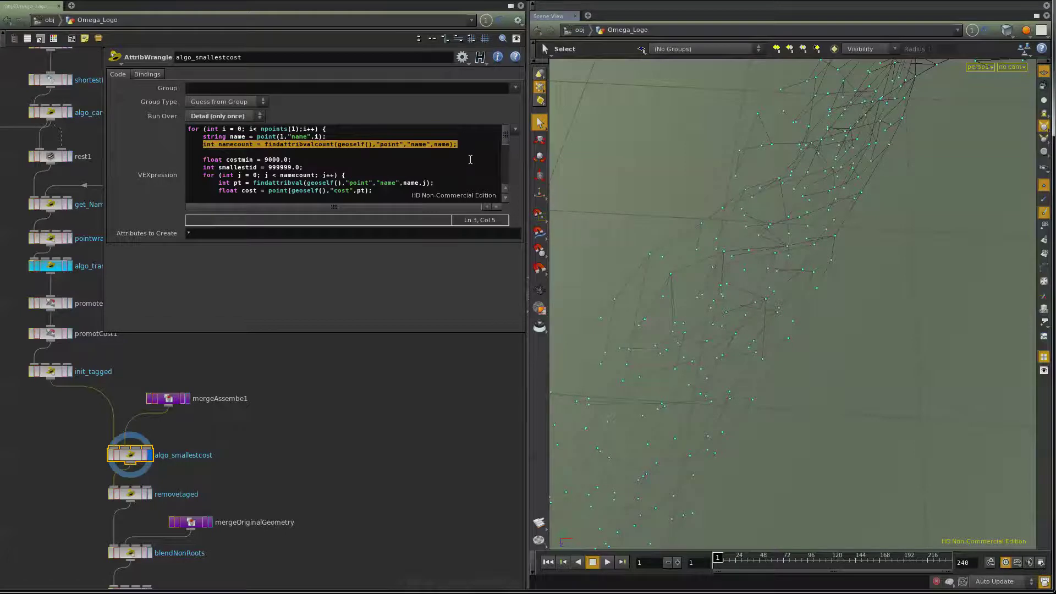
{"action": "left_click", "coordinate": [539, 250]}
{"action": "left_click_drag", "start_coordinate": [293, 160], "coordinate": [214, 160]}
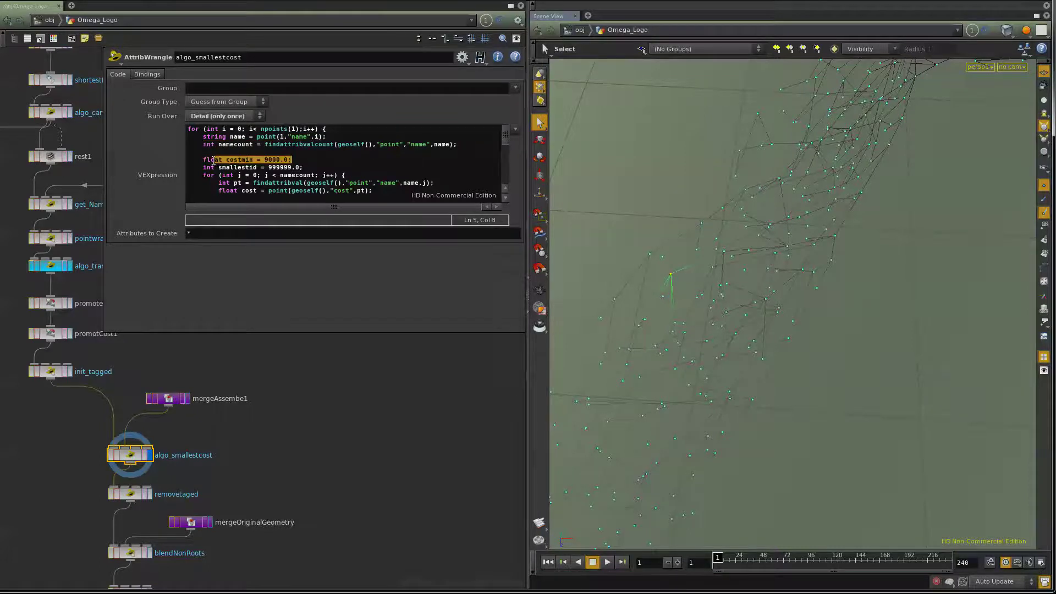
Examine algo_smallestcost's inner loop, from the cost comparison that updates costmin and smallestid to the setpointattrib line for tag.
{"action": "scroll", "coordinate": [331, 184], "scroll_direction": "down", "scroll_amount": 3}
{"action": "scroll", "coordinate": [324, 183], "scroll_direction": "up", "scroll_amount": 3}
{"action": "scroll", "coordinate": [255, 173], "scroll_direction": "down", "scroll_amount": 3}
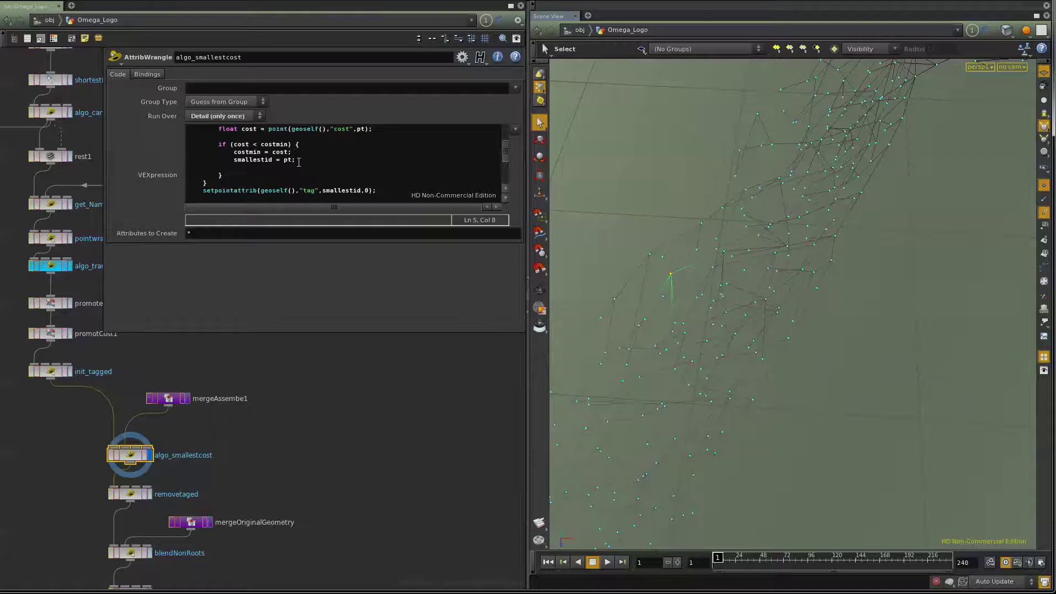
{"action": "left_click_drag", "start_coordinate": [299, 160], "coordinate": [234, 152]}
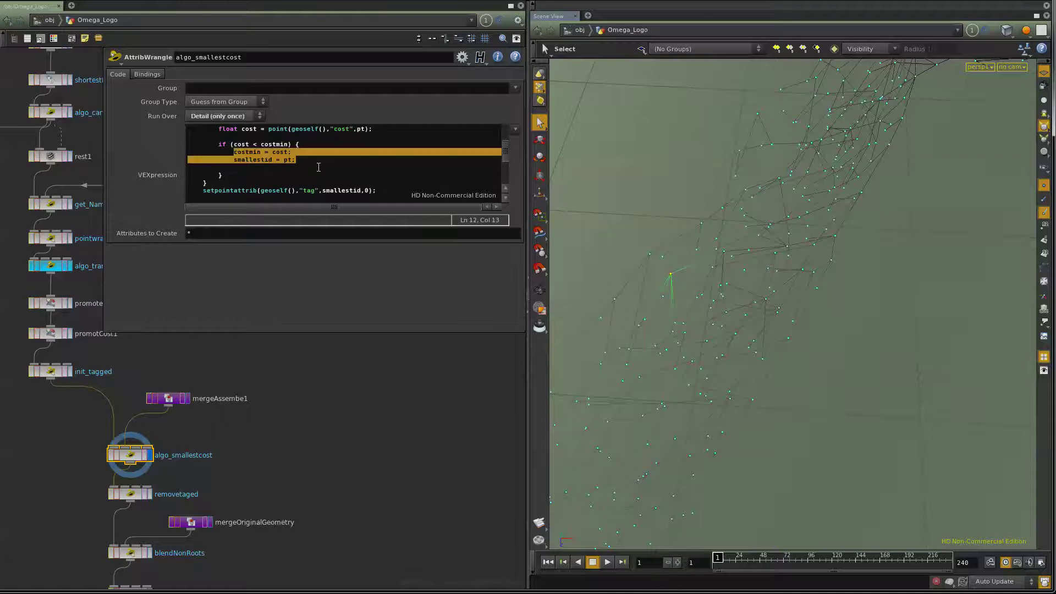
{"action": "scroll", "coordinate": [309, 173], "scroll_direction": "up", "scroll_amount": 3}
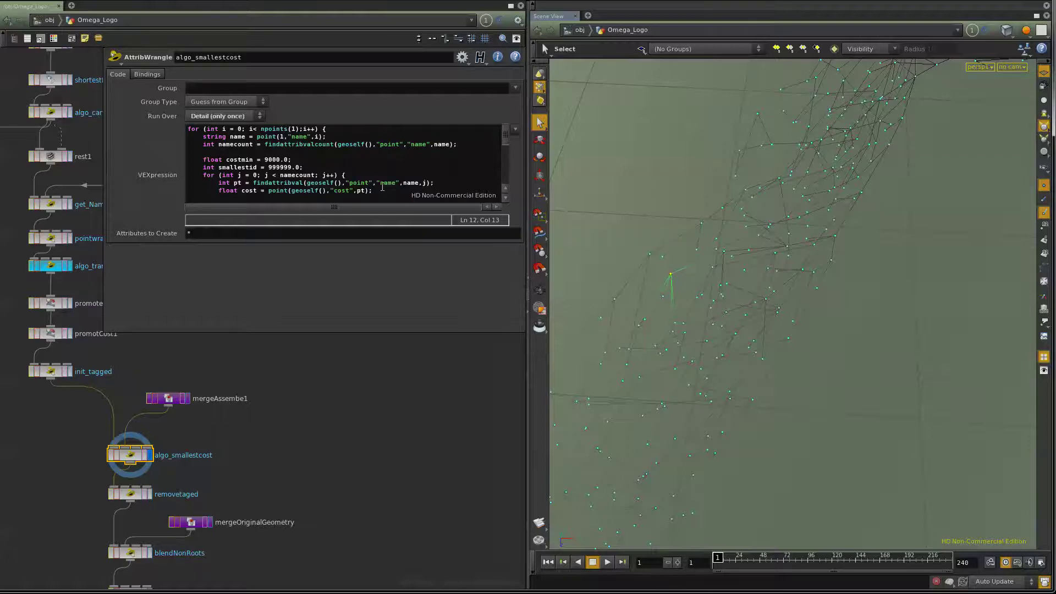
{"action": "mouse_move", "coordinate": [380, 190]}
{"action": "left_mouse_down"}
{"action": "mouse_move", "coordinate": [291, 182]}
{"action": "mouse_move", "coordinate": [247, 160]}
{"action": "mouse_move", "coordinate": [295, 160]}
{"action": "mouse_move", "coordinate": [233, 159]}
{"action": "mouse_move", "coordinate": [242, 191]}
{"action": "mouse_move", "coordinate": [379, 193]}
{"action": "left_mouse_up"}
{"action": "scroll", "coordinate": [288, 174], "scroll_direction": "down", "scroll_amount": 3}
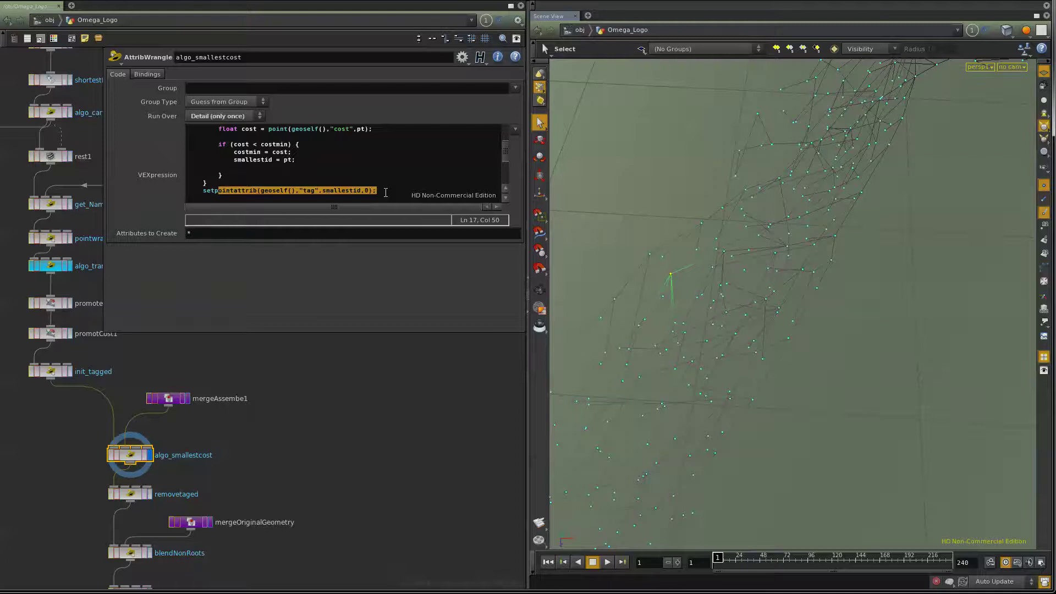
Check the tag initialisation in init_tagged, and highlight the matching setpointattrib line in algo_smallestcost.
{"action": "left_click", "coordinate": [50, 376]}
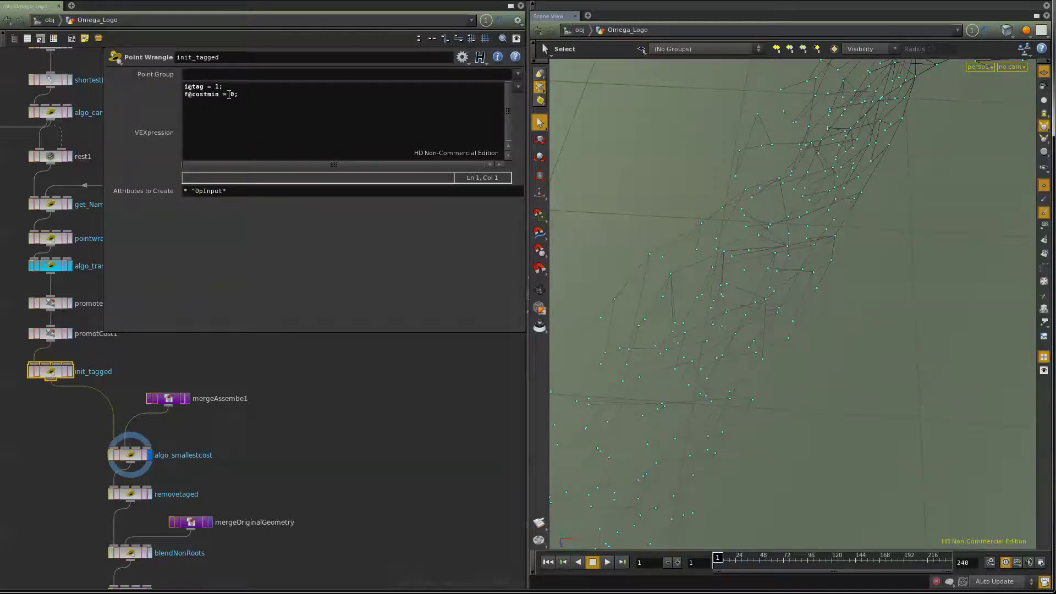
{"action": "left_click", "coordinate": [131, 454]}
{"action": "left_click_drag", "start_coordinate": [378, 190], "coordinate": [202, 188]}
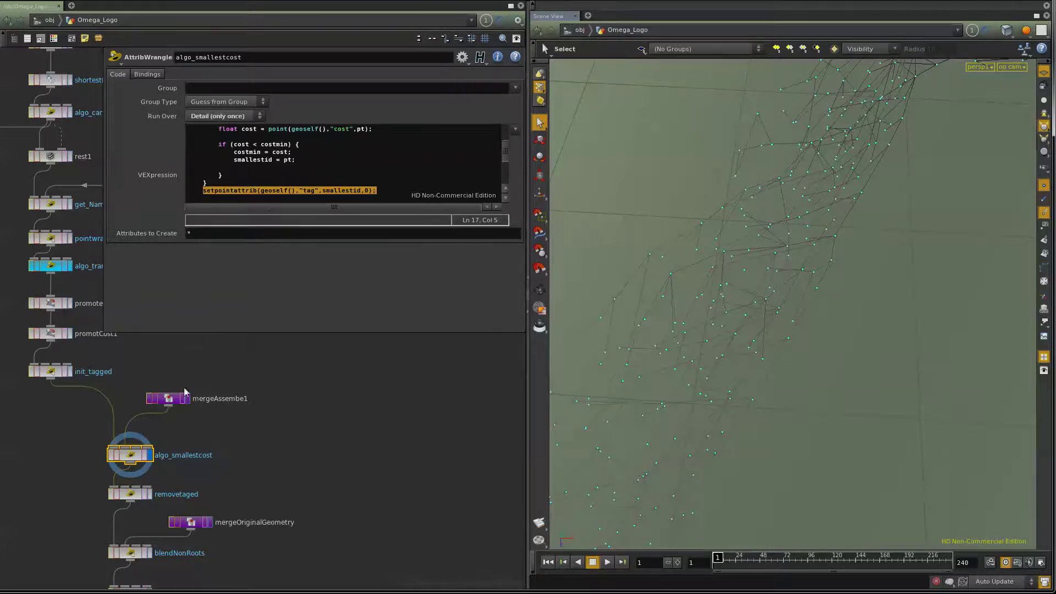
Display removetaged and read its VEX code for removing tagged points.
{"action": "left_click", "coordinate": [126, 493]}
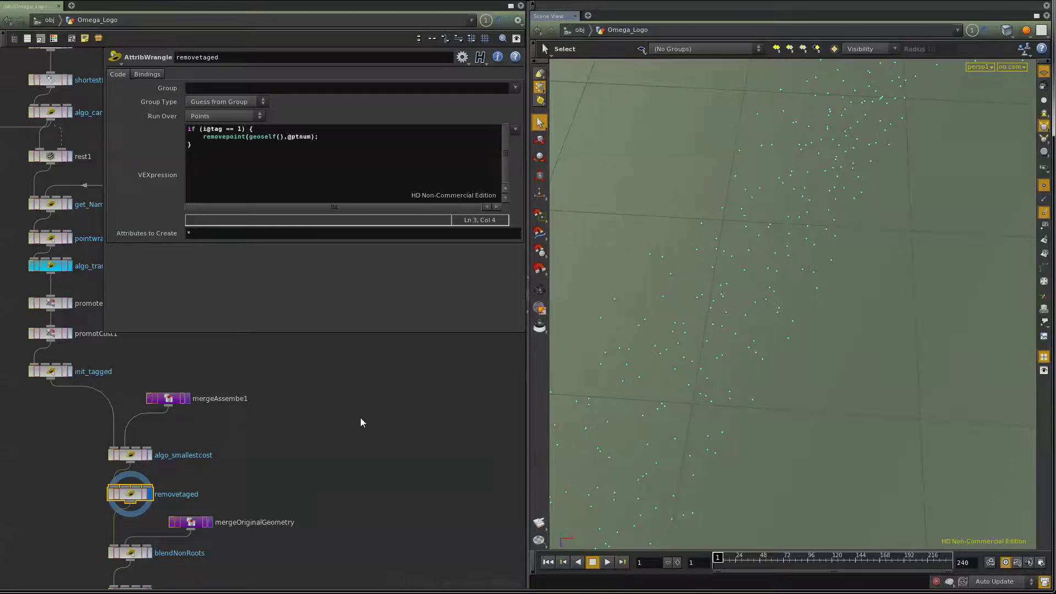
{"action": "scroll", "coordinate": [361, 432], "scroll_direction": "down", "scroll_amount": 4}
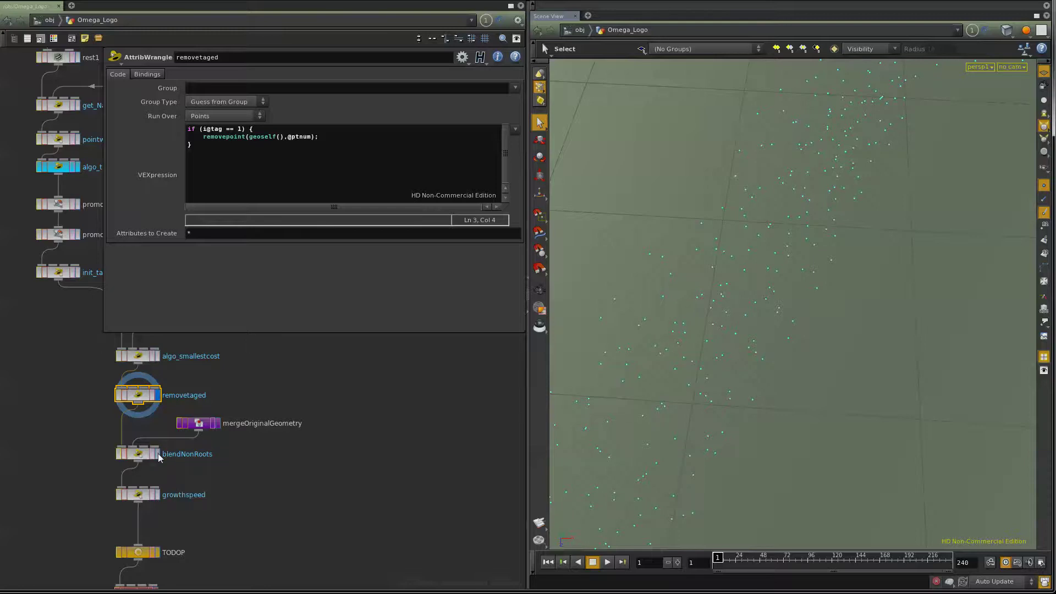
Display blendNonRoots and set its blend value to 0.88.
{"action": "left_click", "coordinate": [157, 453]}
{"action": "left_click", "coordinate": [137, 458]}
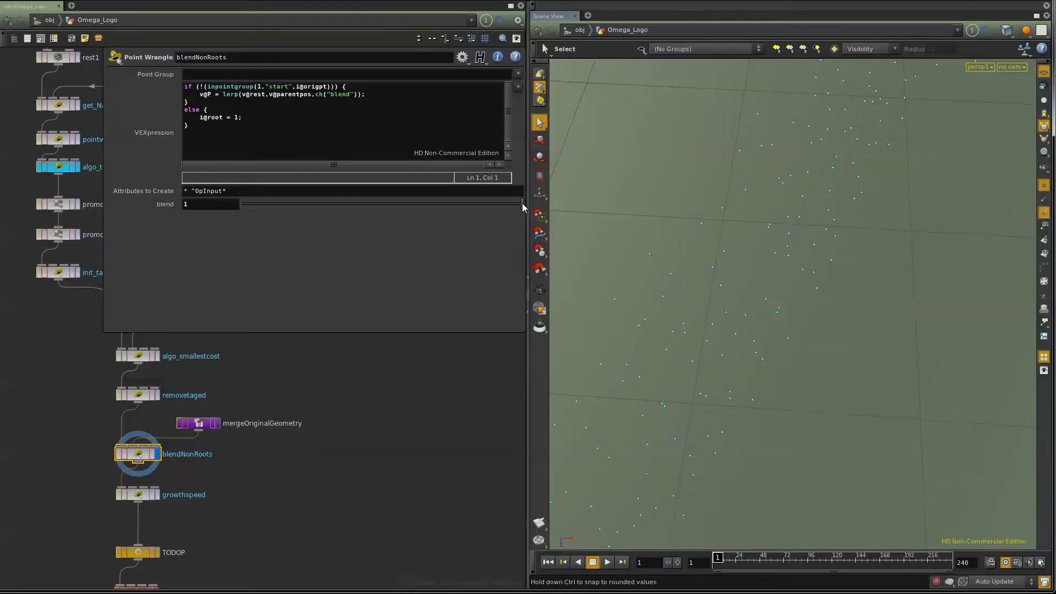
{"action": "left_click_drag", "start_coordinate": [523, 204], "coordinate": [488, 204]}
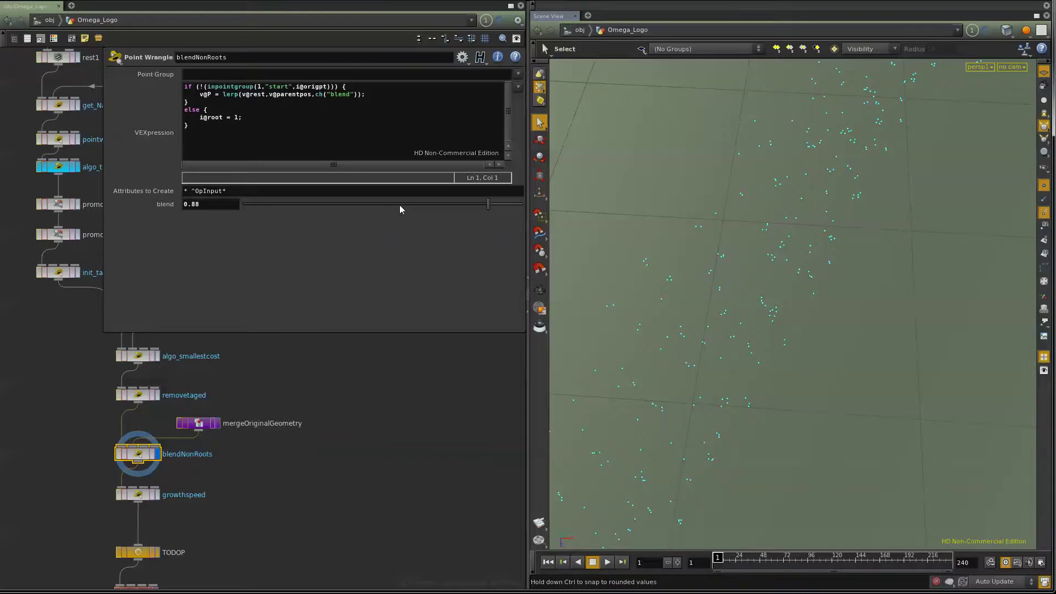